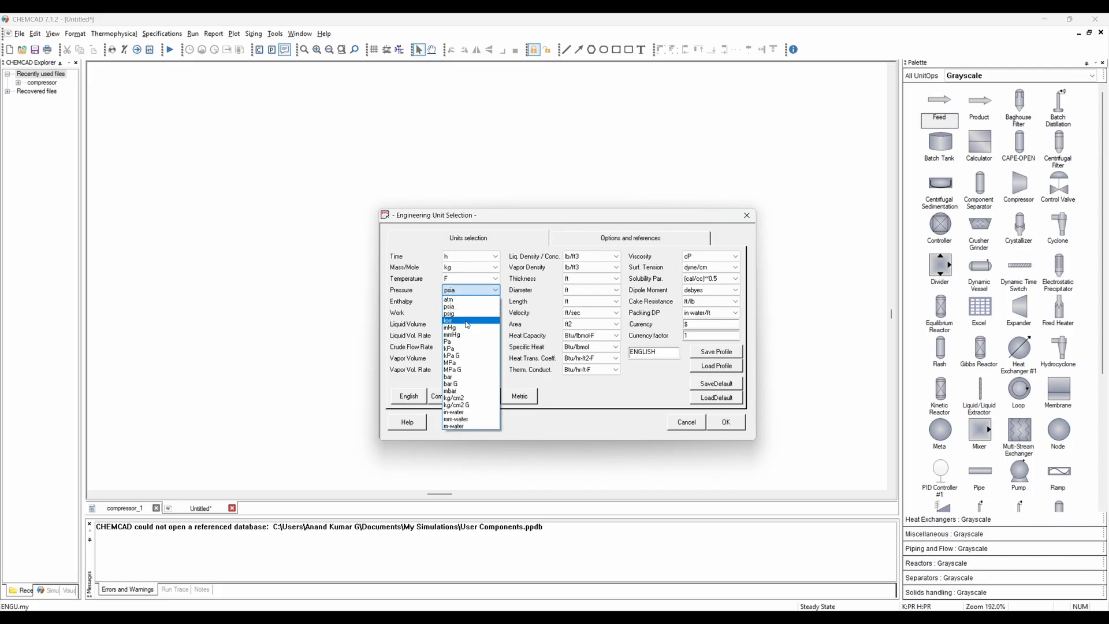
# - Set the pressure units to bar and the temperature units to C
pyautogui.click(459, 377)
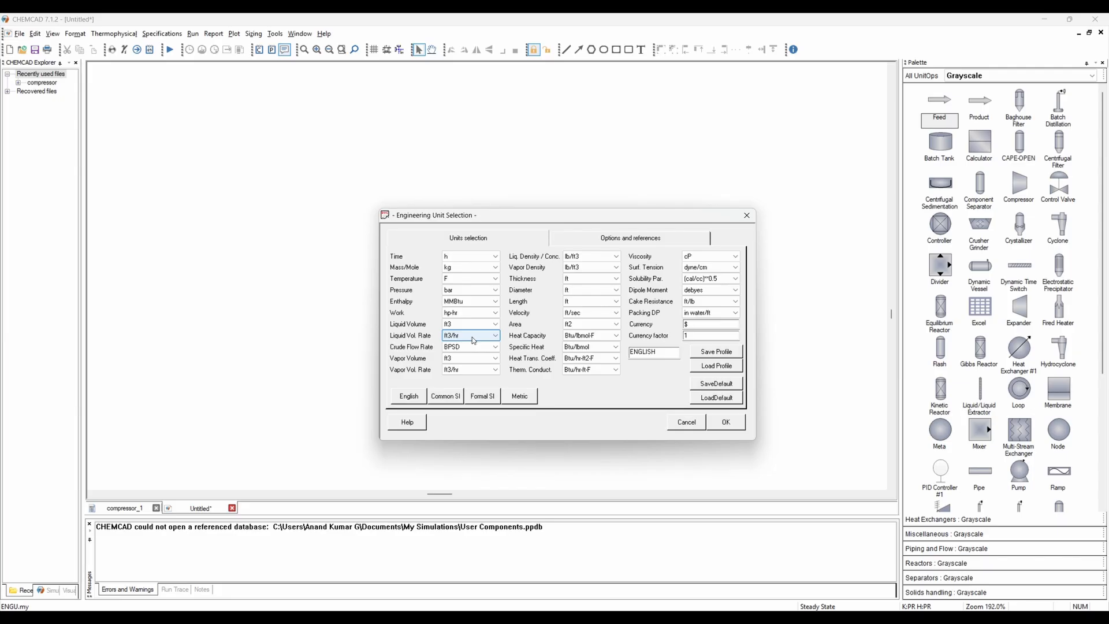
pyautogui.click(471, 278)
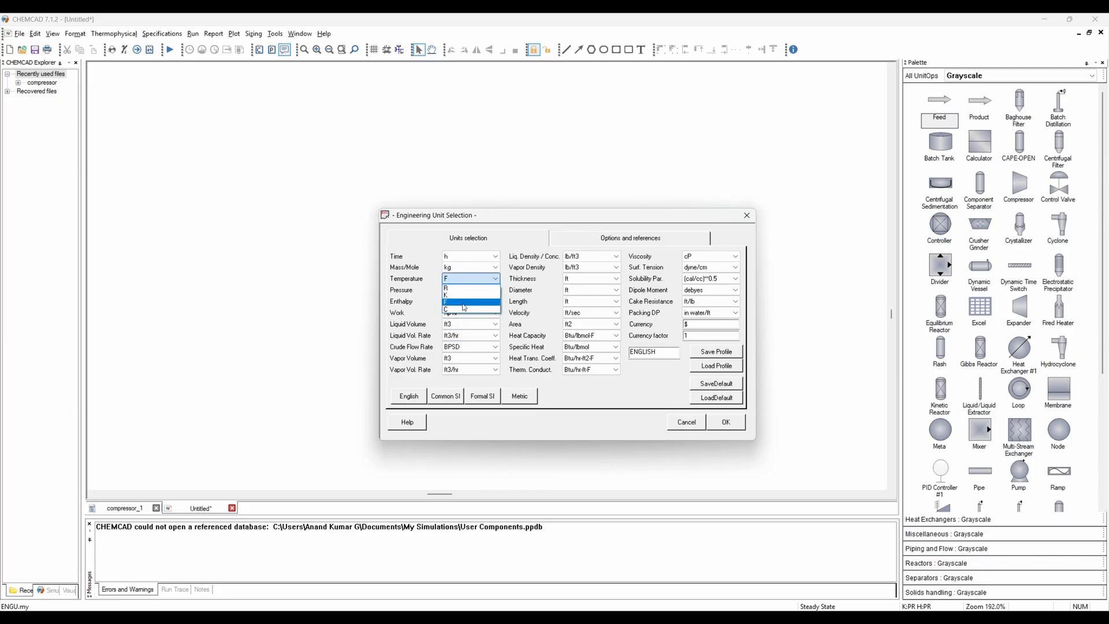
pyautogui.click(463, 310)
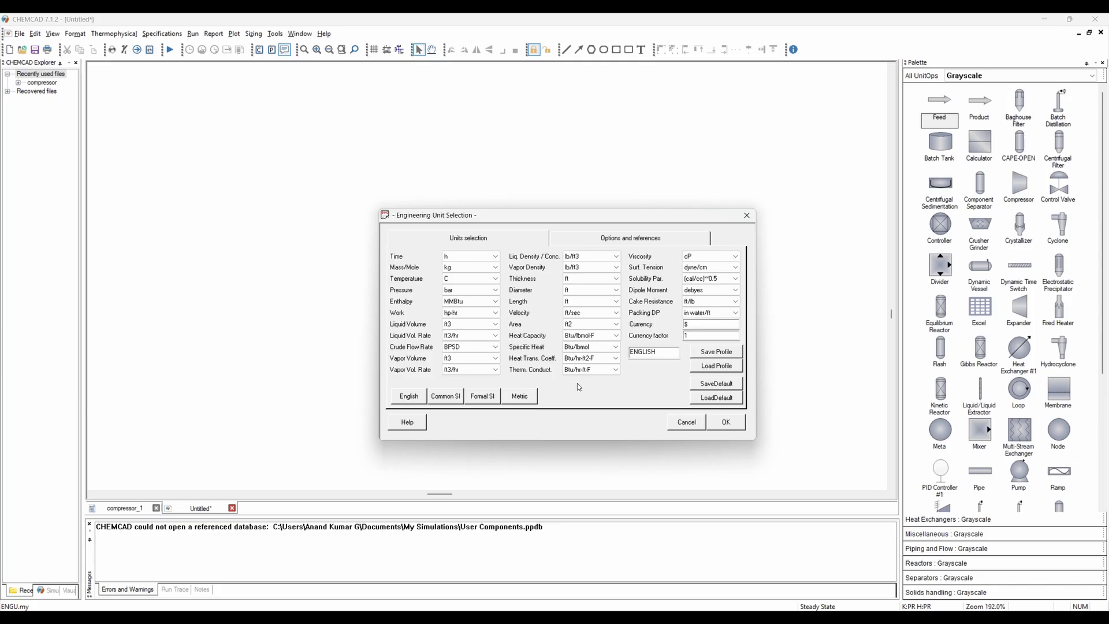
# - Set the enthalpy units to kW-h, choose the work unit, and apply the engineering units
pyautogui.click(476, 306)
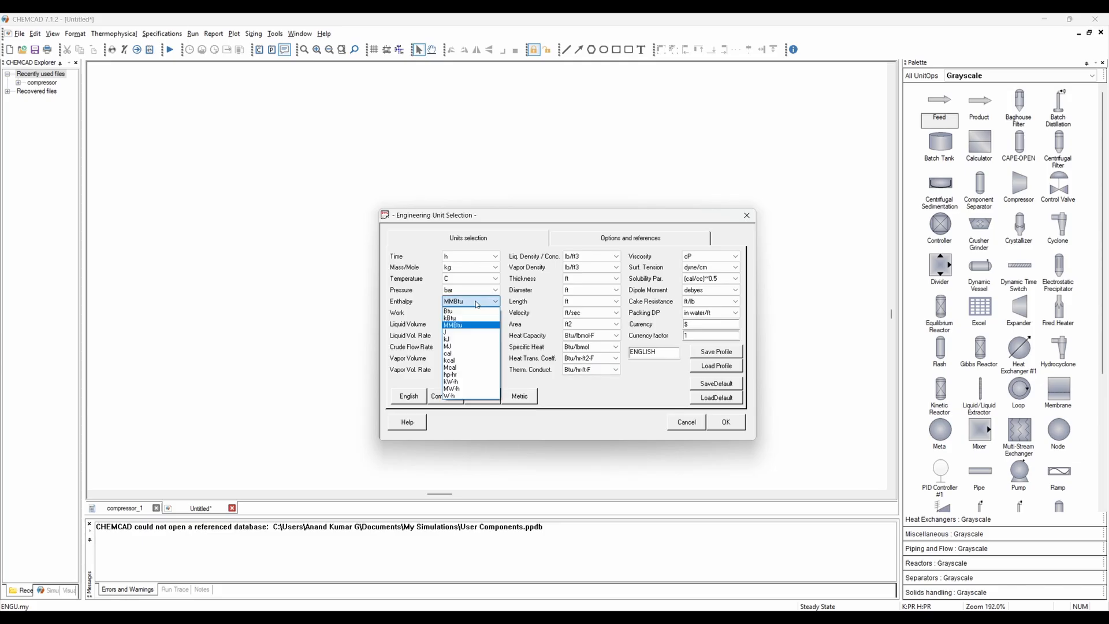
pyautogui.click(463, 383)
pyautogui.click(462, 312)
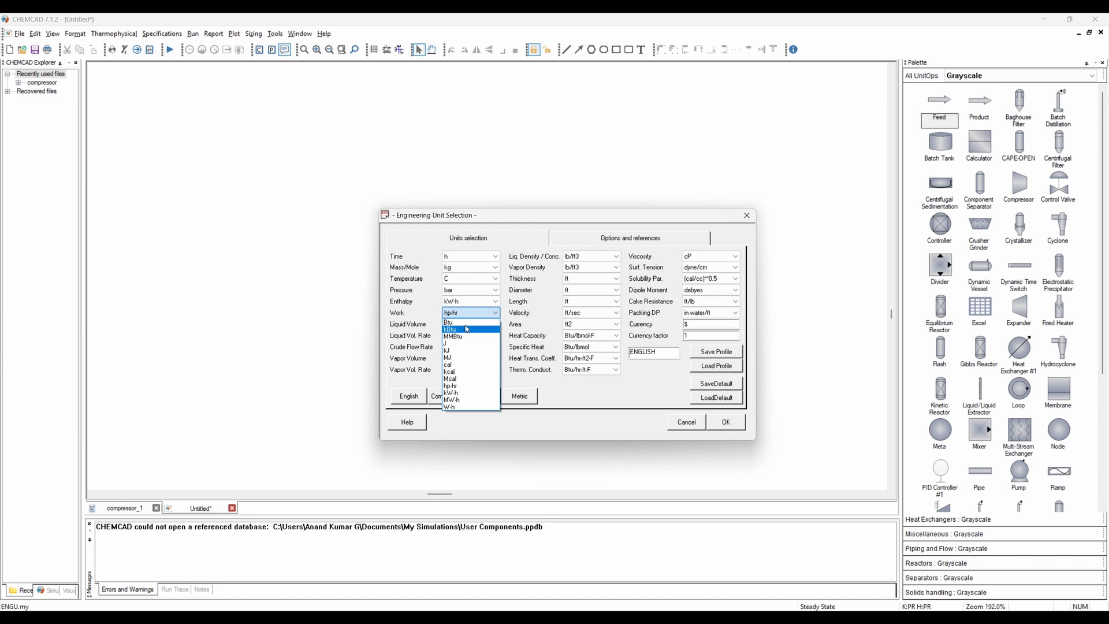
pyautogui.click(465, 394)
pyautogui.click(718, 424)
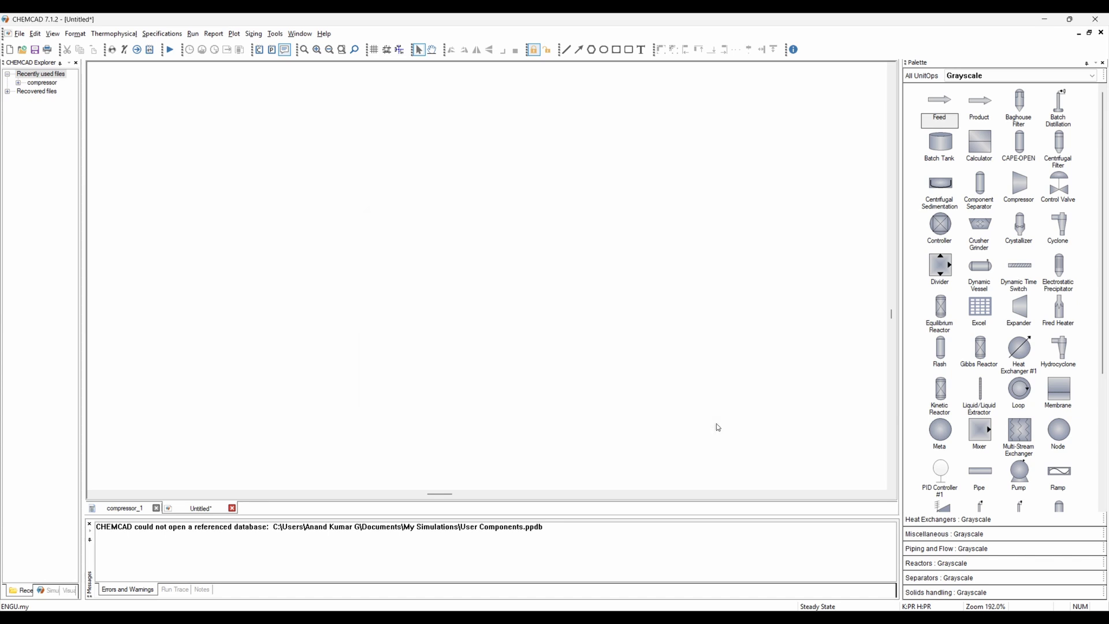
# - Place a feed stream arrow and a product stream arrow on the flowsheet
pyautogui.click(940, 100)
pyautogui.click(289, 242)
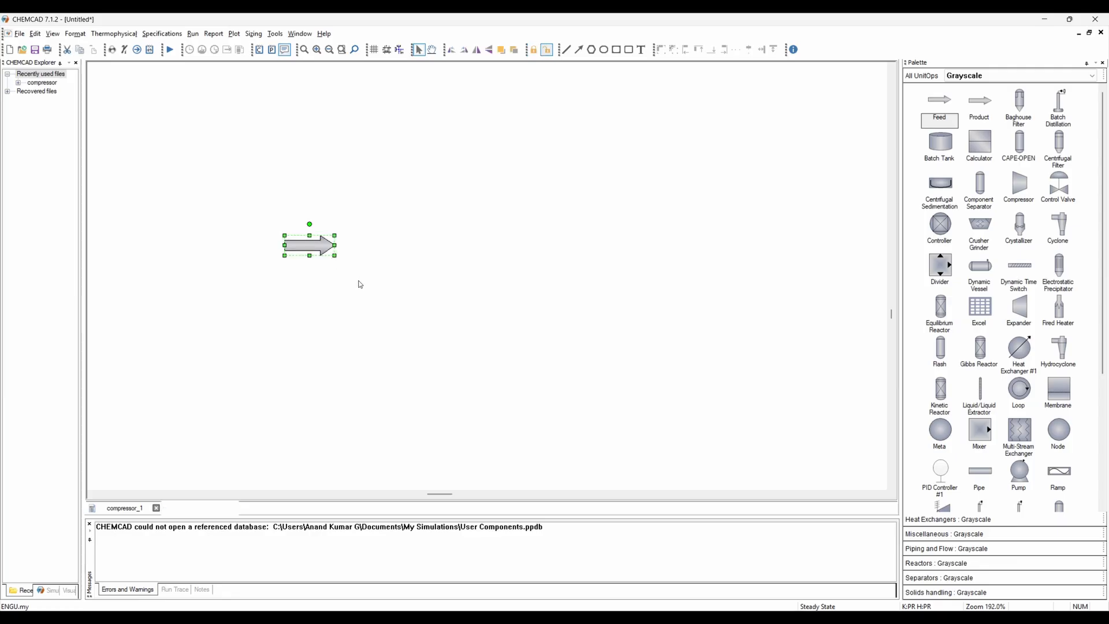
pyautogui.click(979, 107)
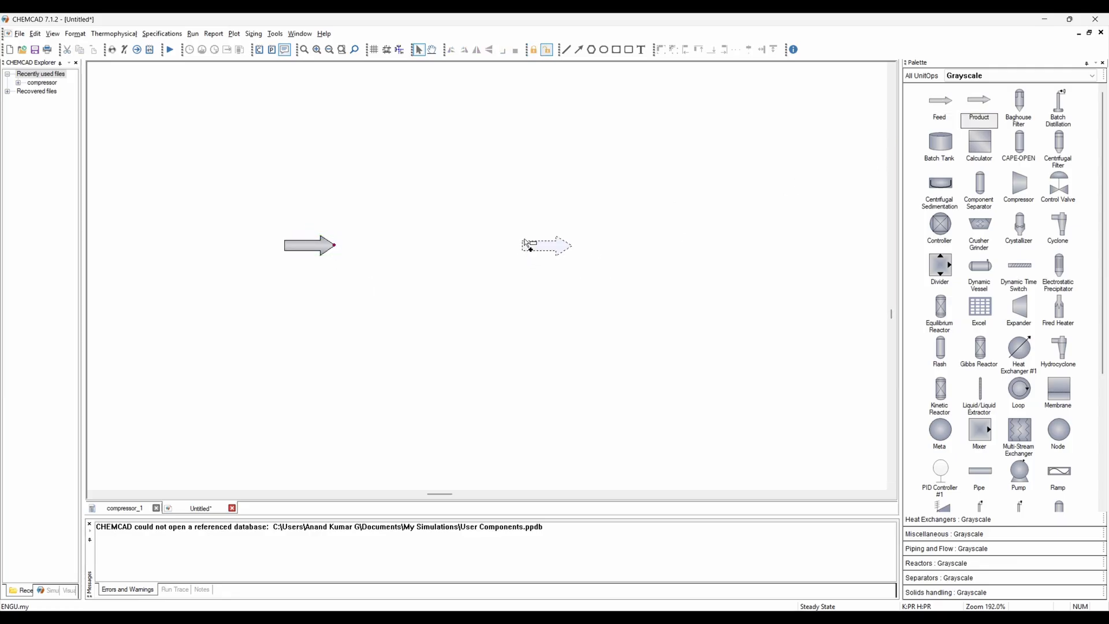
pyautogui.click(526, 240)
pyautogui.click(511, 294)
# - Place a compressor between the feed and product arrows
pyautogui.click(1019, 188)
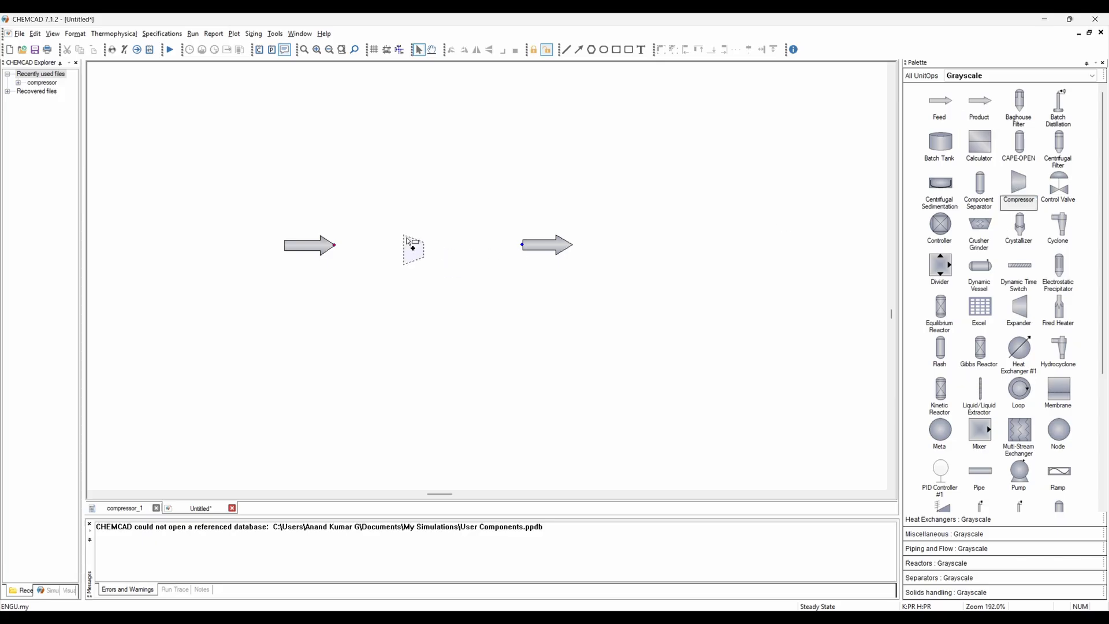
pyautogui.click(419, 236)
pyautogui.click(379, 285)
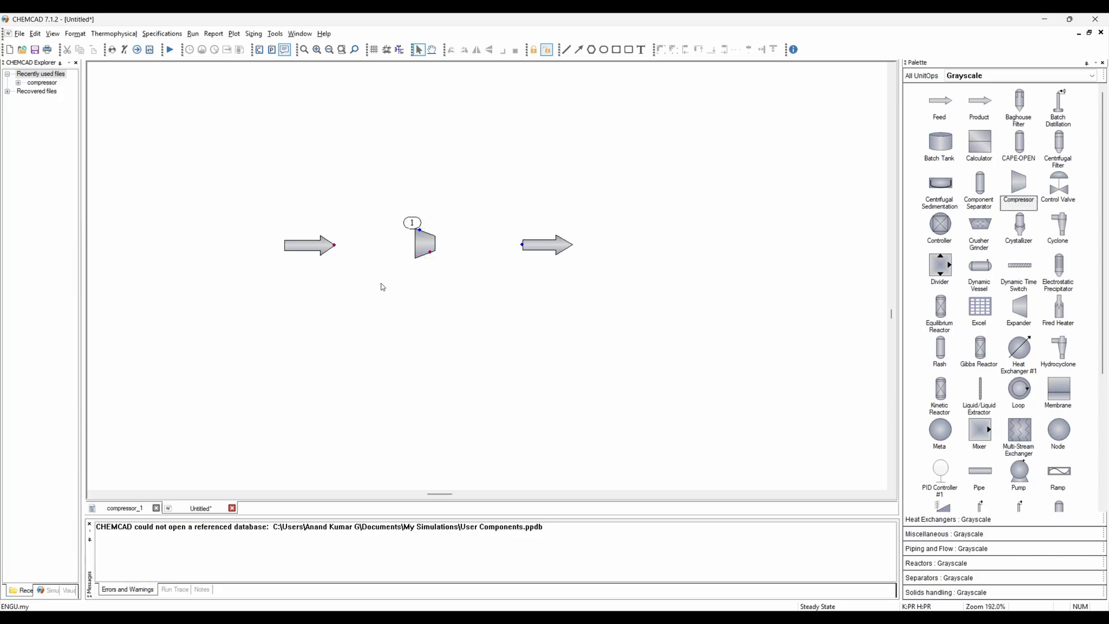
# - Connect the feed to the compressor inlet and the compressor outlet to the product
pyautogui.click(334, 245)
pyautogui.click(420, 229)
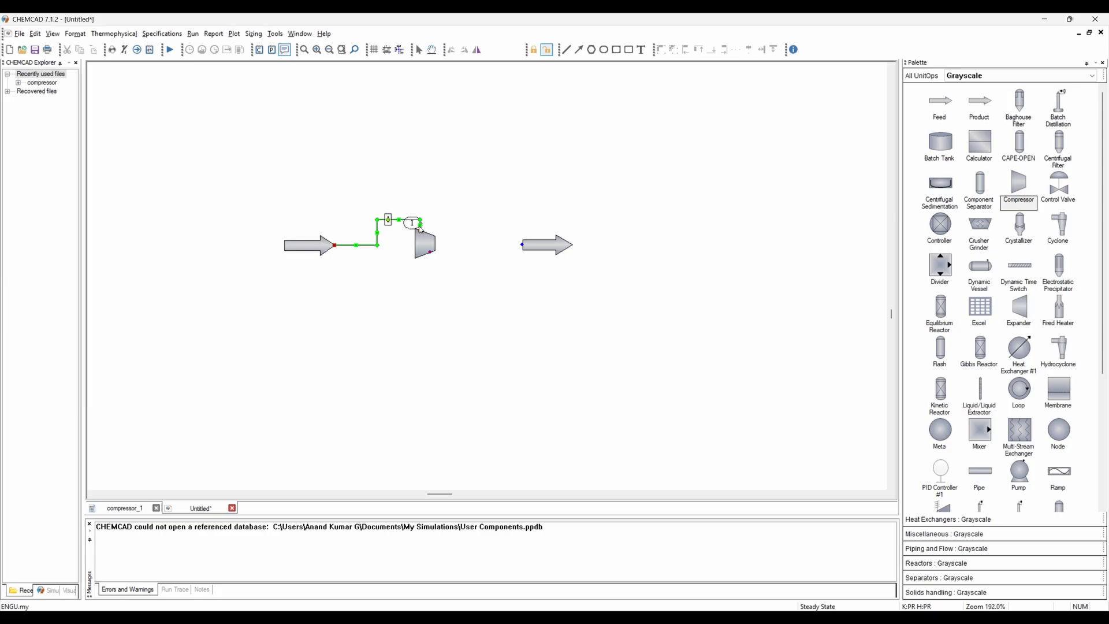
pyautogui.click(431, 252)
pyautogui.click(519, 247)
# - Reposition the product arrow lower down and the feed arrow further up and left
pyautogui.rightClick(504, 289)
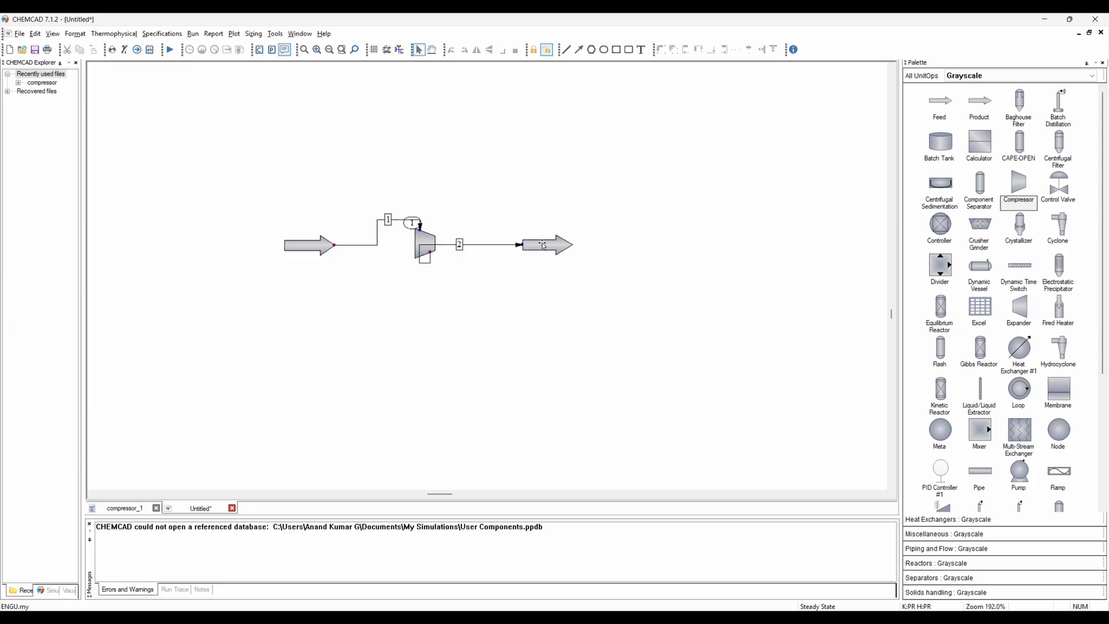
pyautogui.moveTo(543, 245); pyautogui.dragTo(572, 316)
pyautogui.click(488, 271)
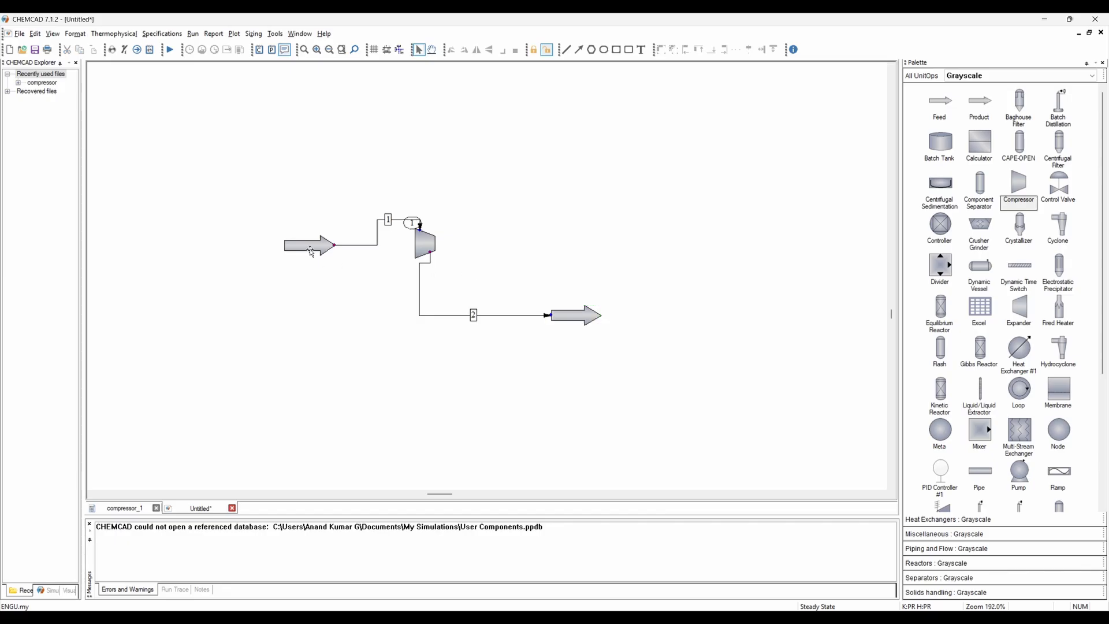
pyautogui.moveTo(310, 249); pyautogui.dragTo(255, 206)
pyautogui.click(272, 255)
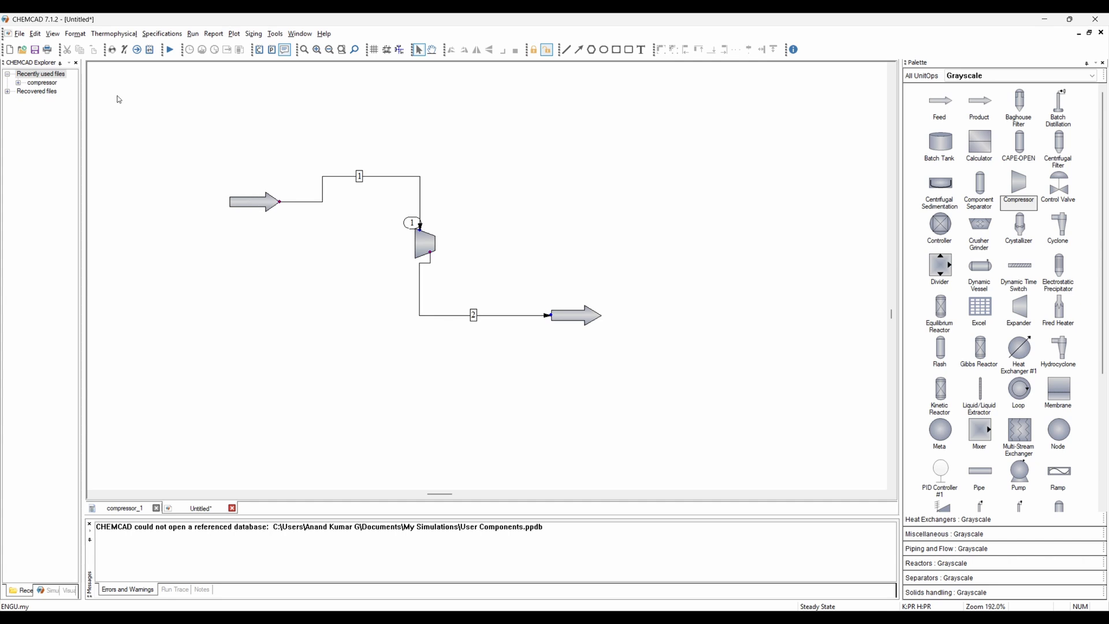
# - Open component selection and add Methane and Ethane to the selected components
pyautogui.click(112, 50)
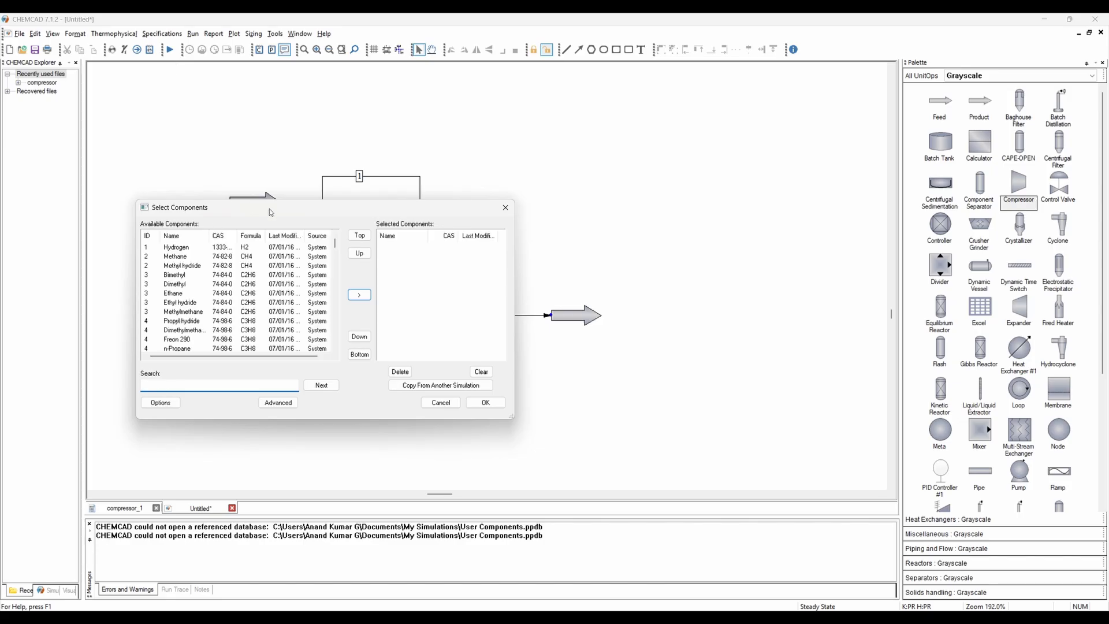
pyautogui.write('methane')
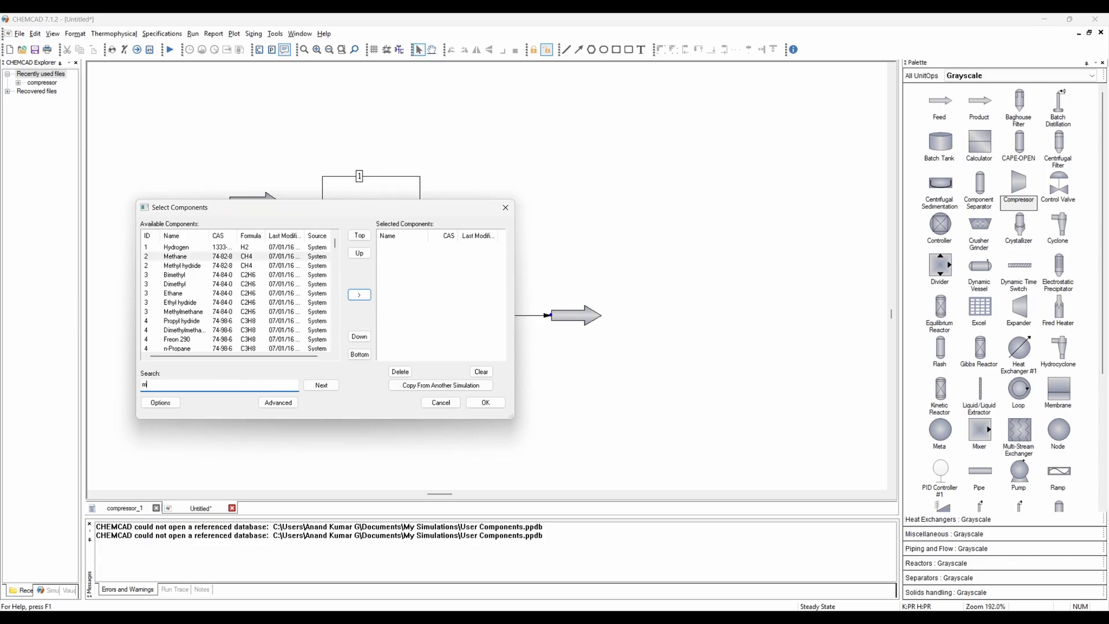
pyautogui.click(176, 256)
pyautogui.click(361, 297)
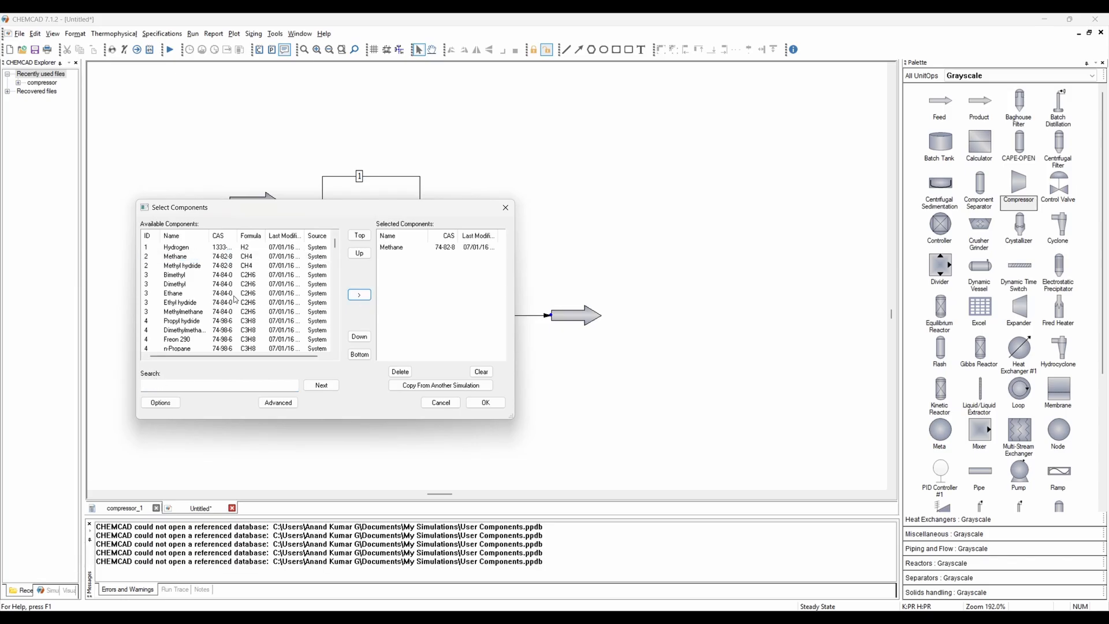
pyautogui.click(362, 297)
# - Add Propane to the selected components
pyautogui.click(209, 320)
pyautogui.scroll(-1, 194, 340)
pyautogui.scroll(-1, 194, 341)
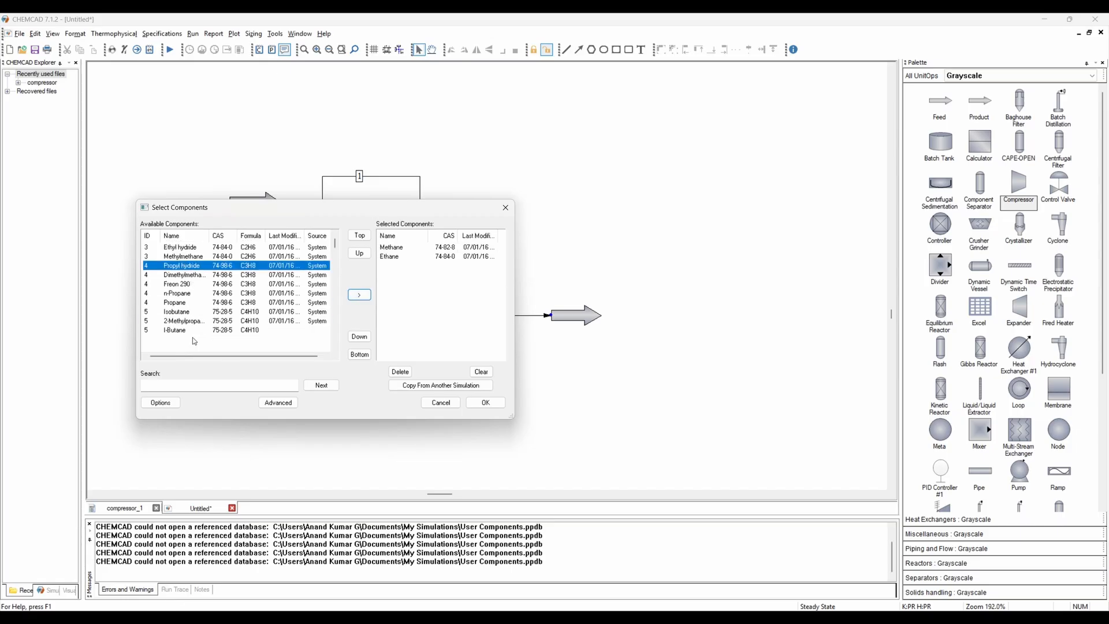
pyautogui.click(190, 302)
pyautogui.click(359, 296)
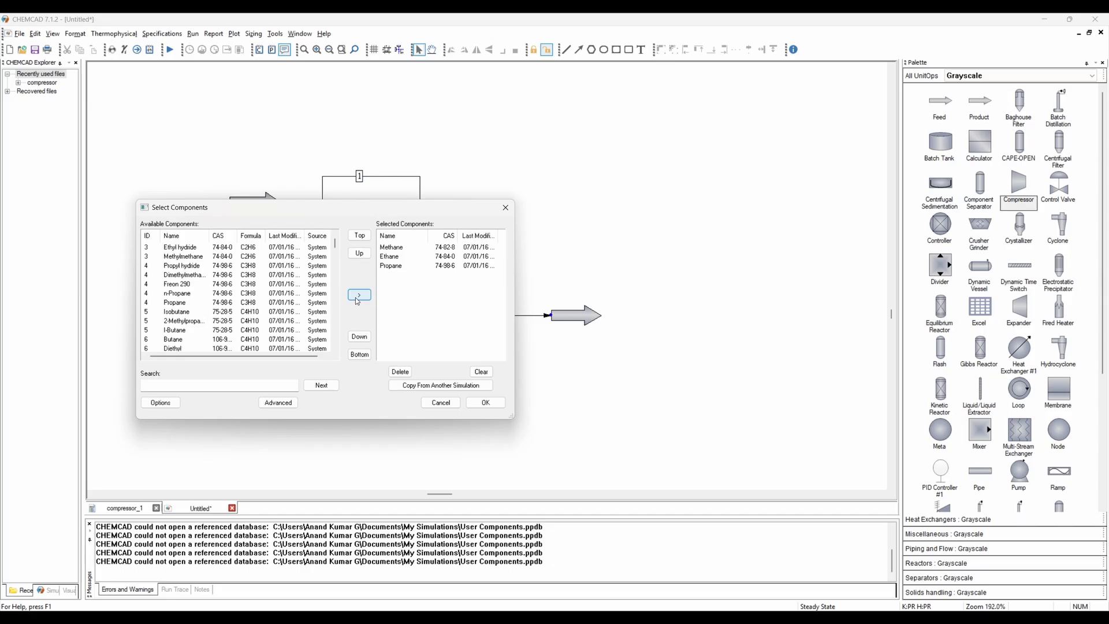
# - Search for n2 and add Nitrogen to the selected components
pyautogui.scroll(2, 189, 326)
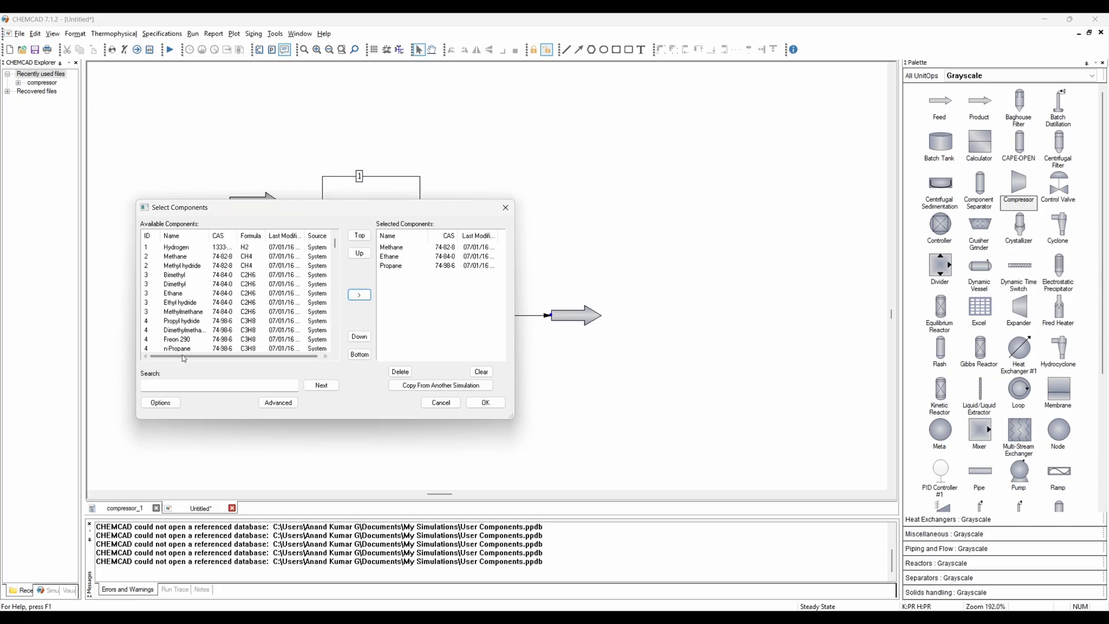
pyautogui.click(183, 387)
pyautogui.write('n2')
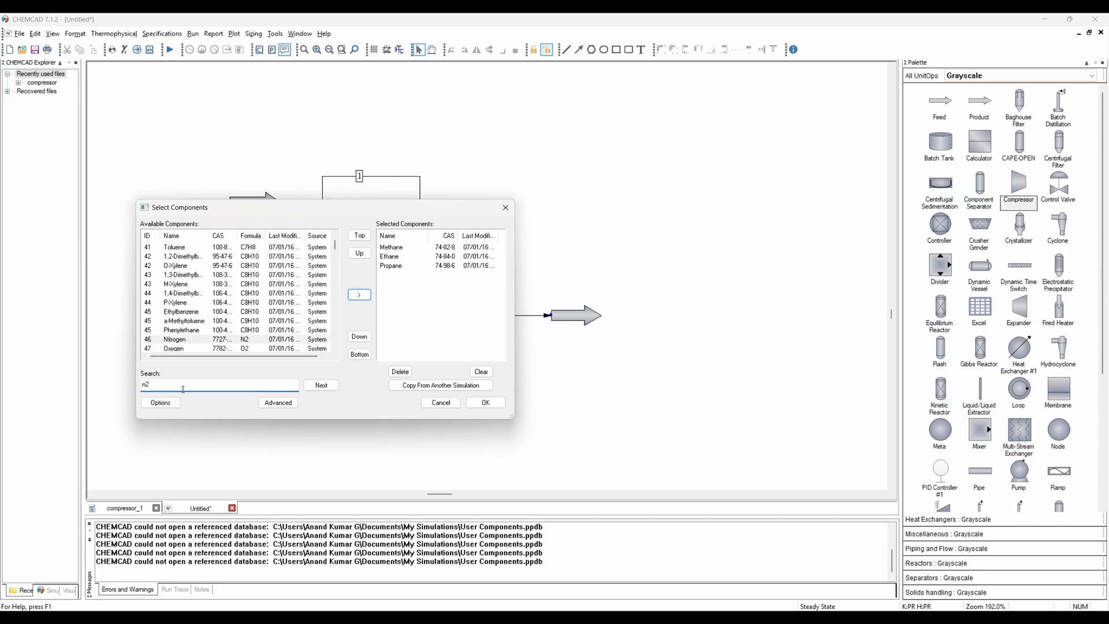
pyautogui.click(364, 297)
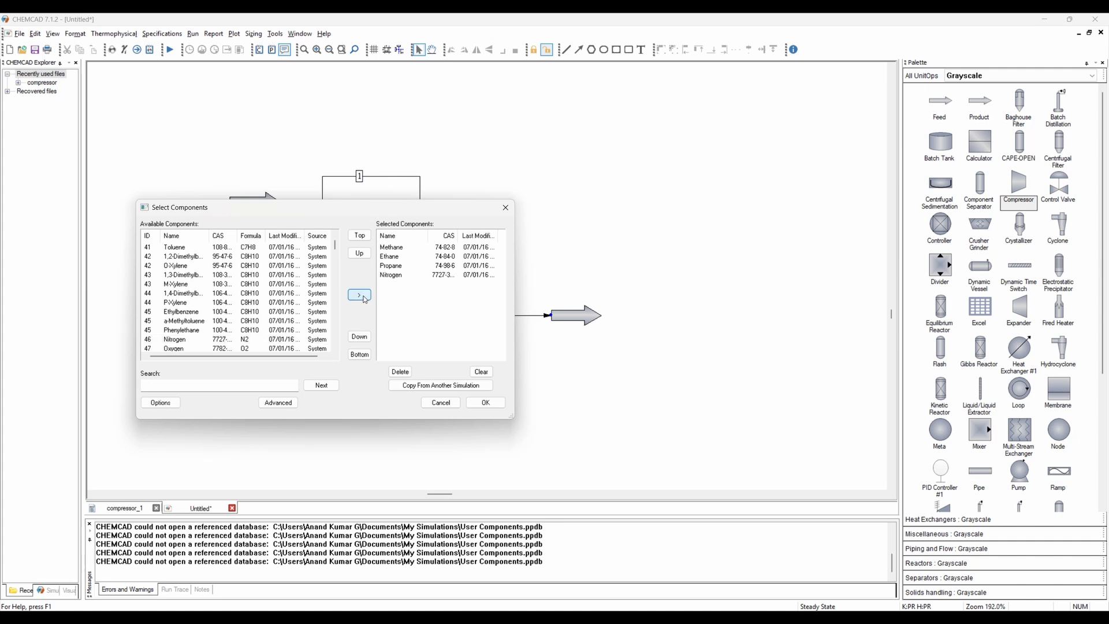
# - Search for co2 and add Carbon Dioxide to the selected components
pyautogui.write('co2')
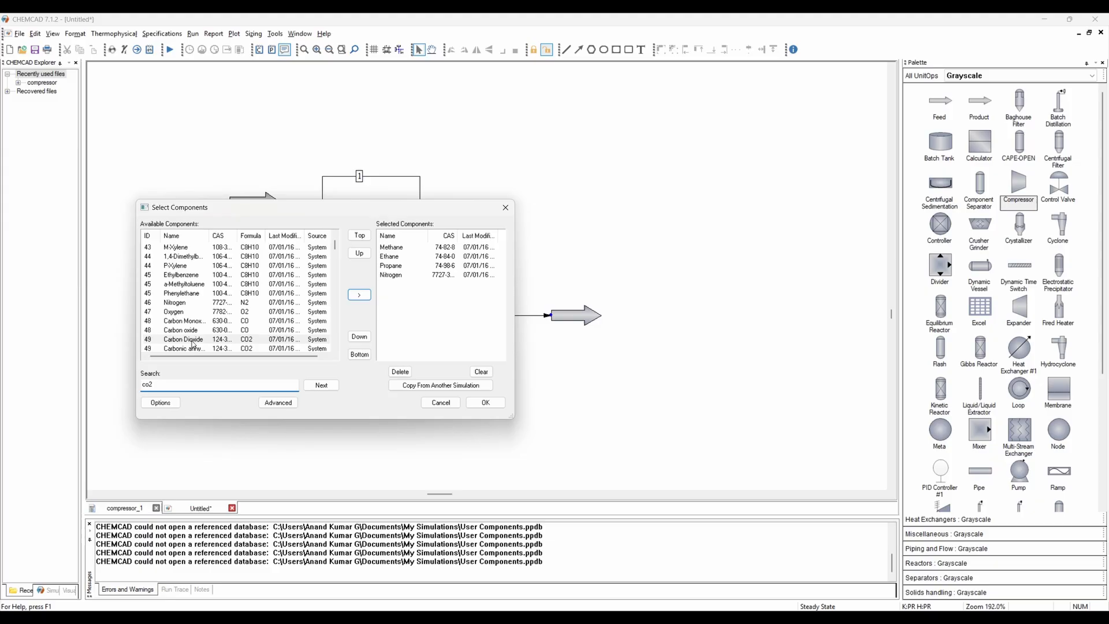
pyautogui.click(289, 339)
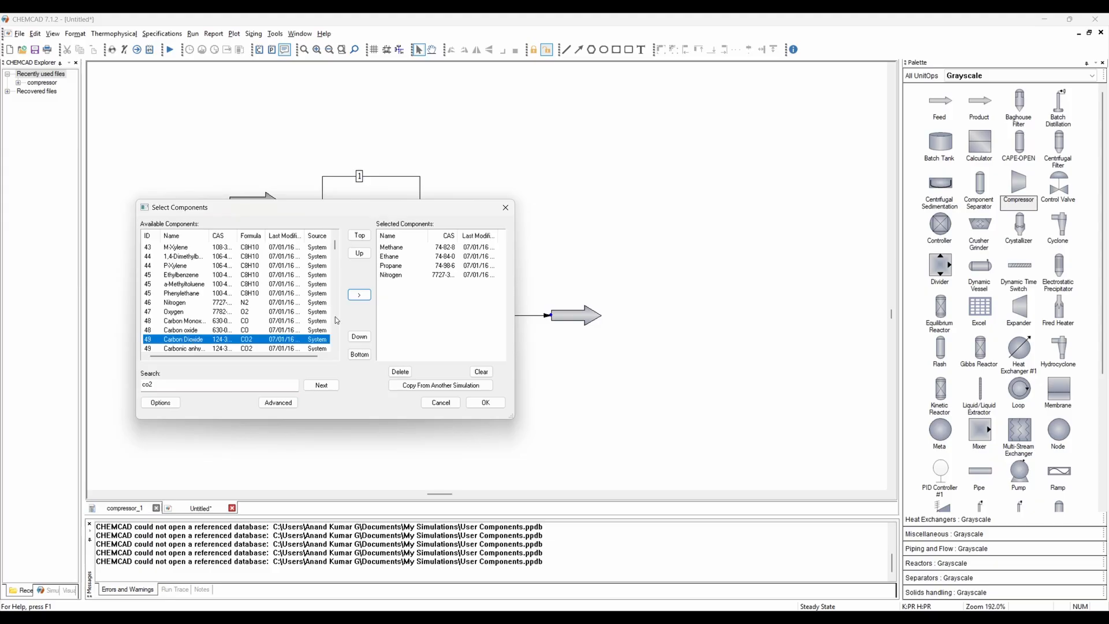
pyautogui.click(359, 295)
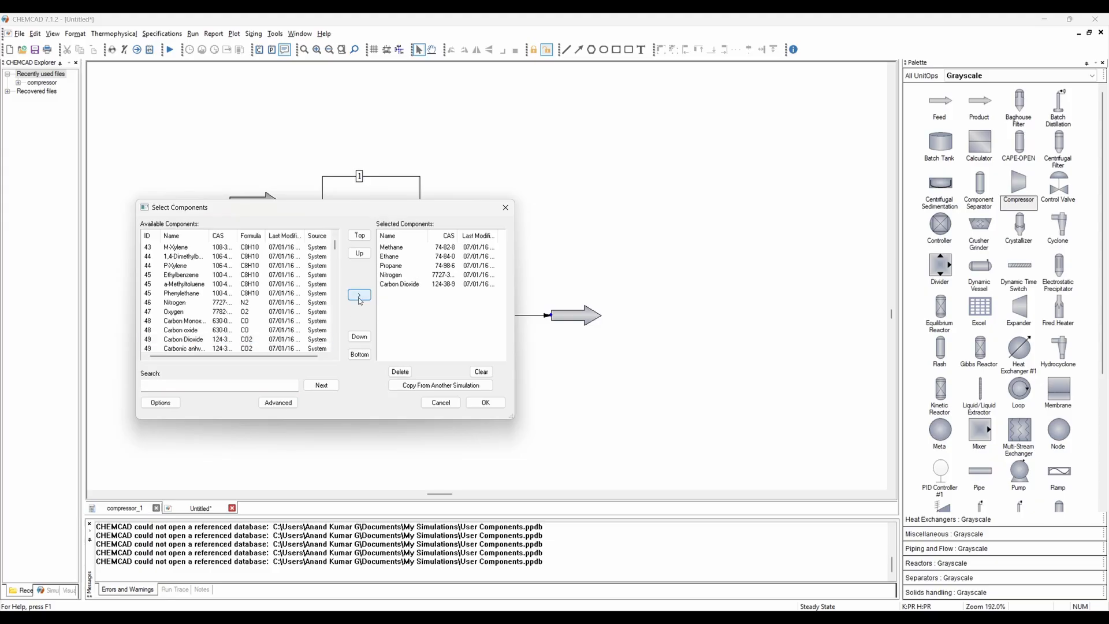
# - Confirm the component list and acknowledge the suggested thermodynamic model
pyautogui.click(485, 403)
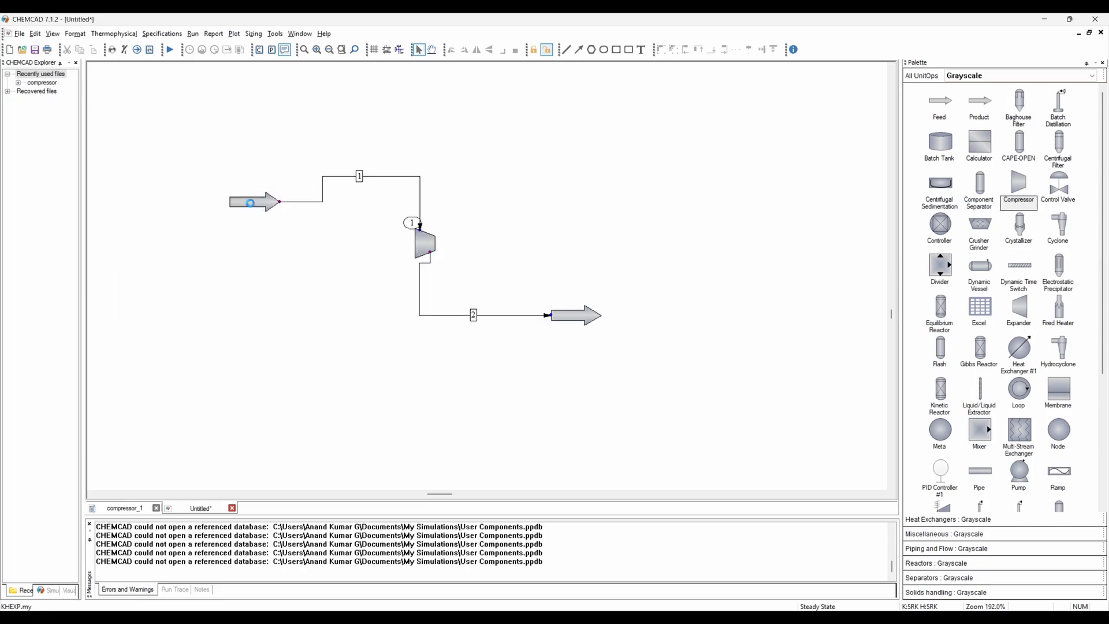
pyautogui.click(636, 434)
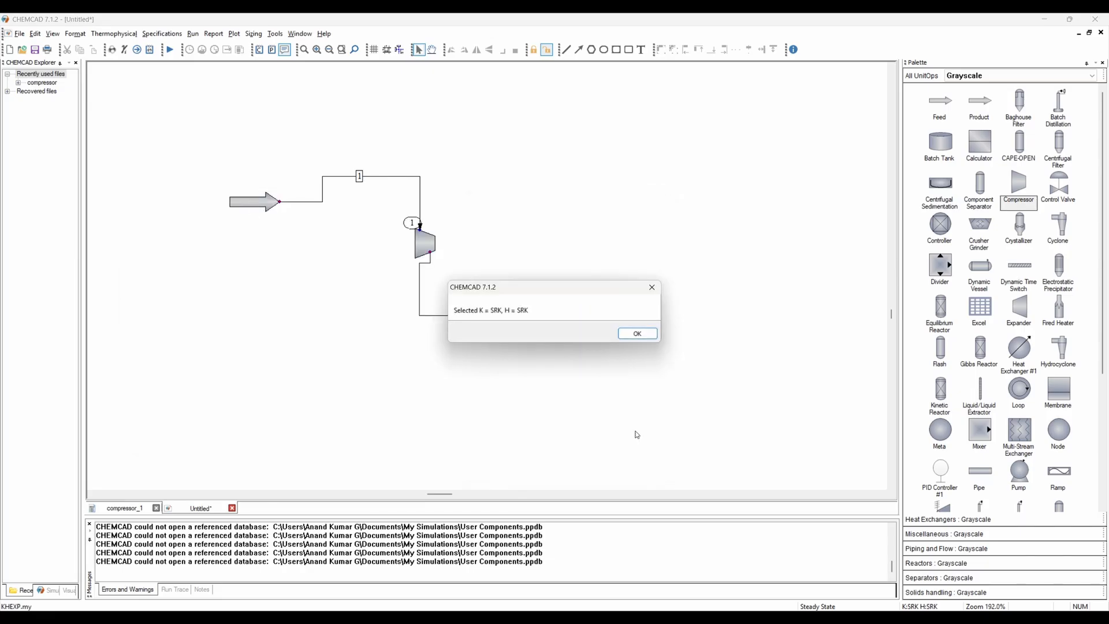
pyautogui.click(638, 334)
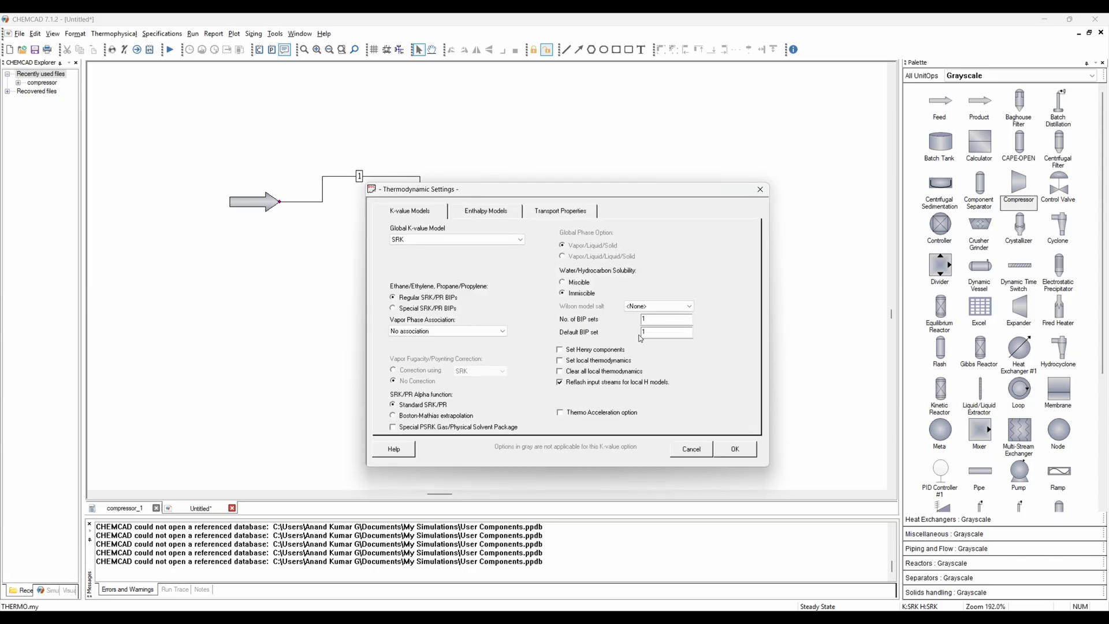
# - Set the global K-value model to Peng-Robinson and apply the thermodynamic settings
pyautogui.click(468, 240)
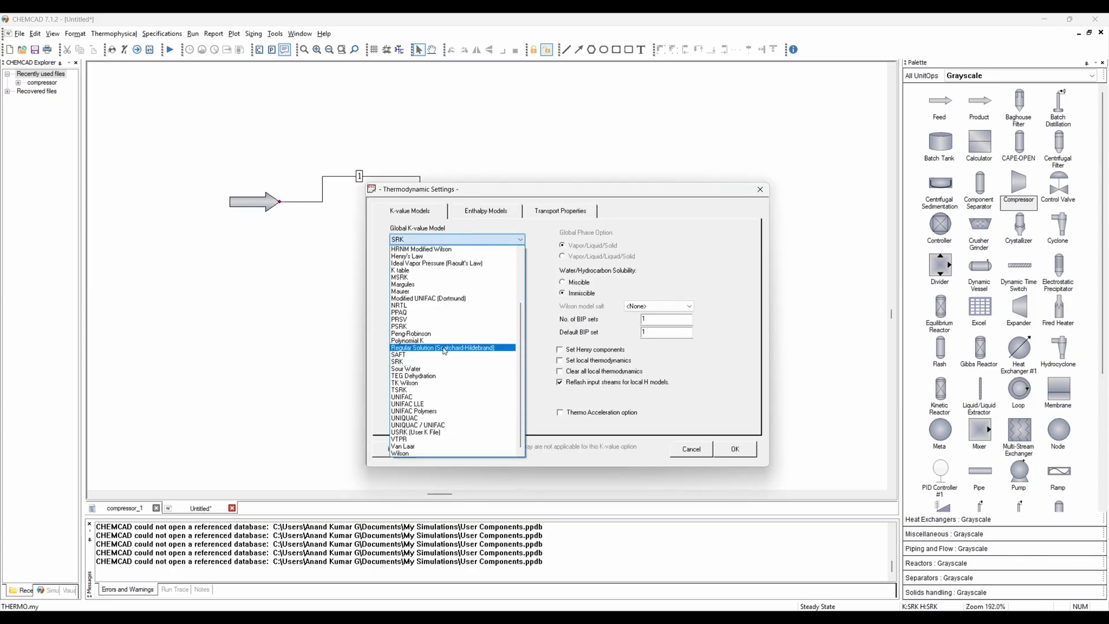
pyautogui.click(425, 333)
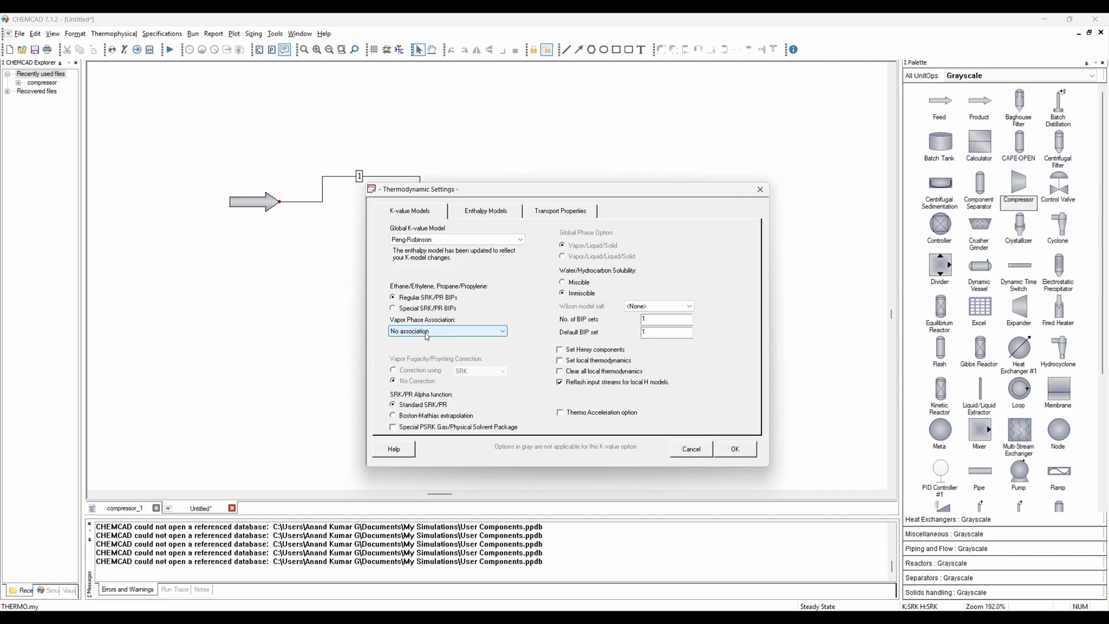
pyautogui.click(737, 450)
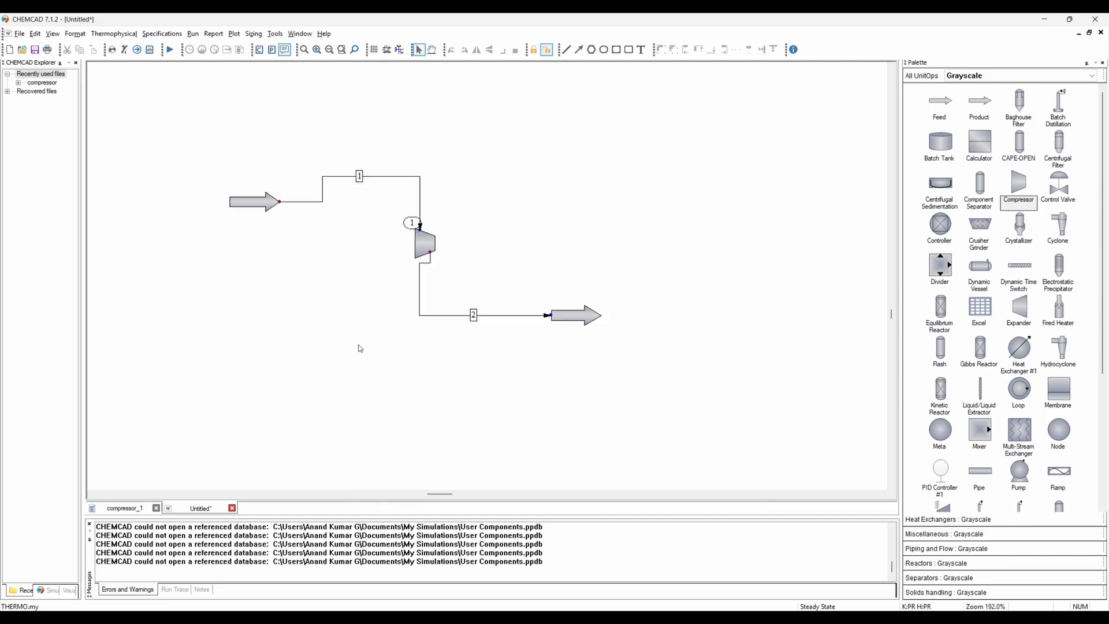
# - Open the feed stream's properties and name the stream Inlet
pyautogui.doubleClick(250, 202)
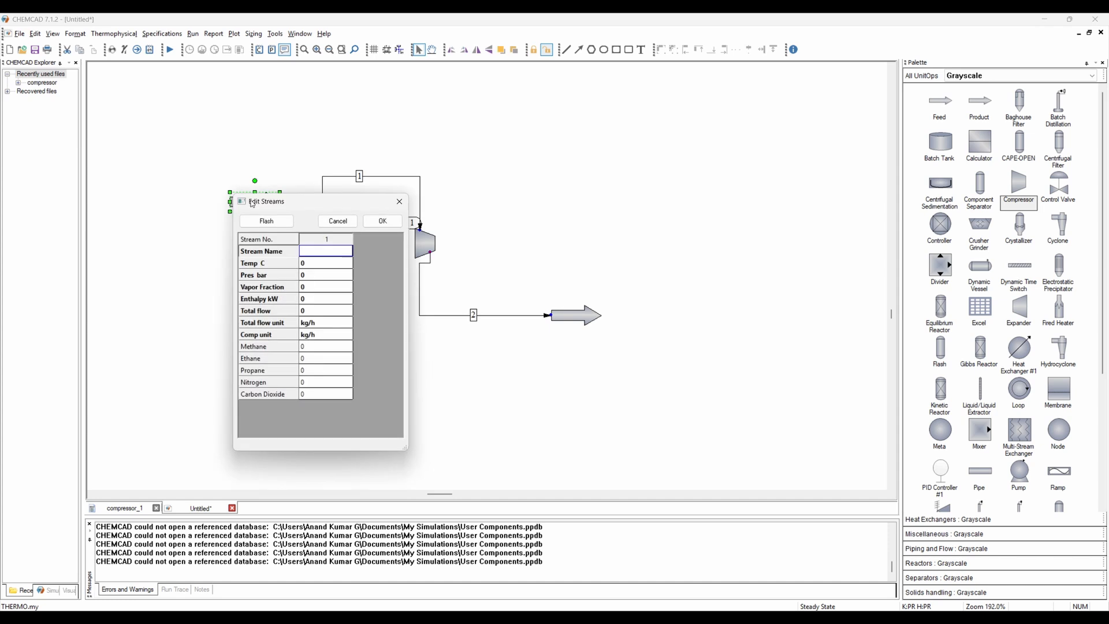
pyautogui.moveTo(283, 202); pyautogui.dragTo(186, 232)
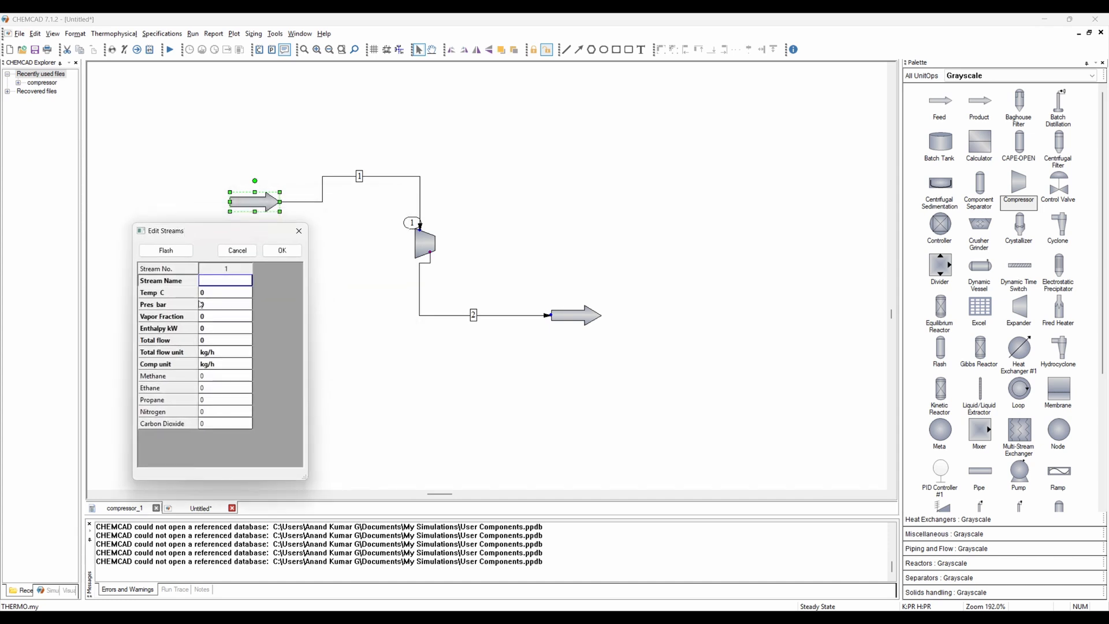
pyautogui.write('Inlet')
pyautogui.press('Return')
pyautogui.press('Down')
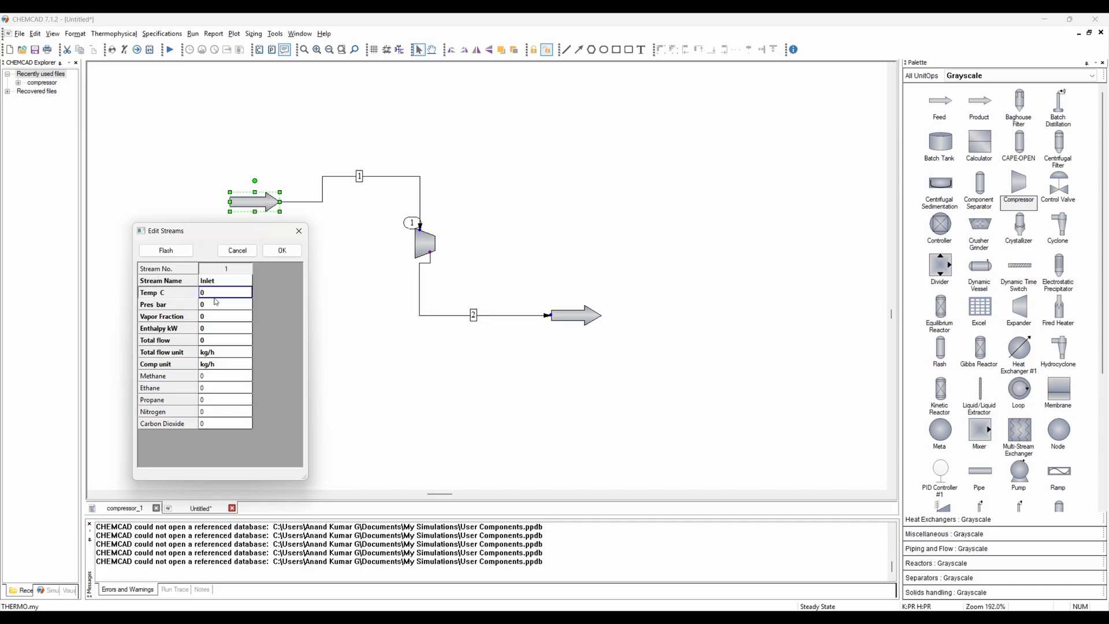
# - Set the inlet stream temperature to 25 C and pressure to 55 bar
pyautogui.write('25')
pyautogui.press('Down')
pyautogui.write('55')
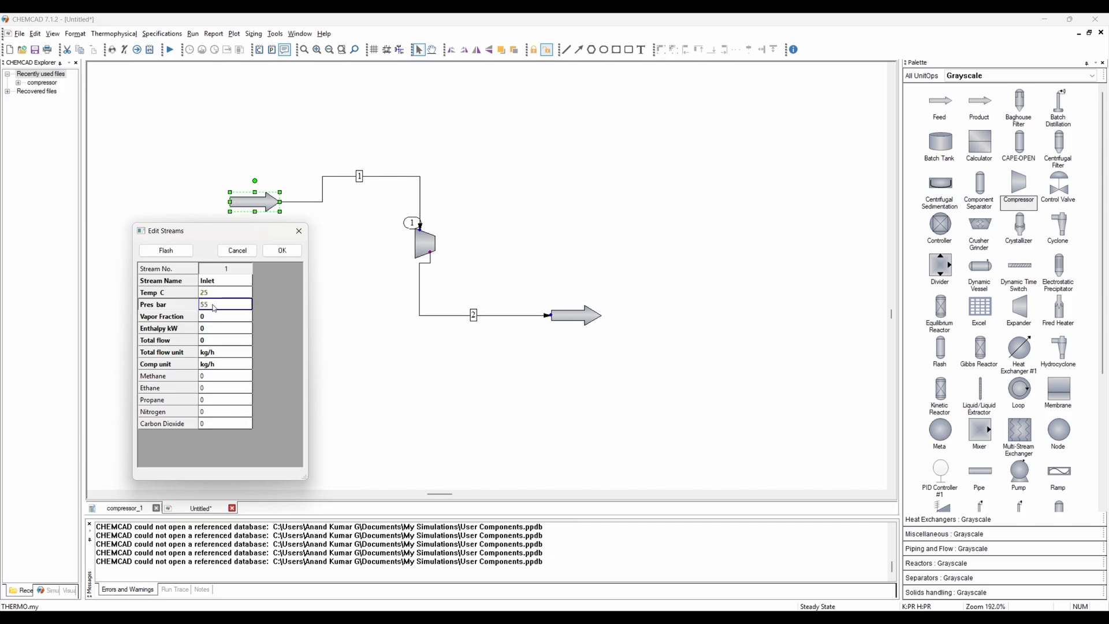
# - Set the inlet stream's composition unit to mole %
pyautogui.click(228, 364)
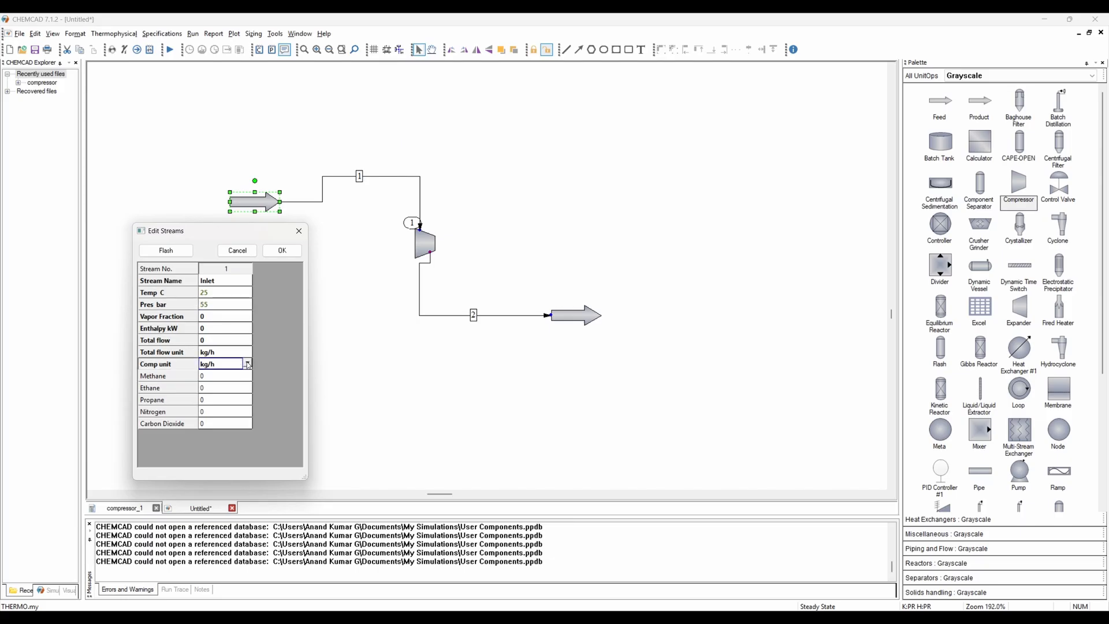
pyautogui.click(247, 364)
pyautogui.click(230, 448)
# - Enter the inlet composition as methane 92, ethane 3, propane 2, nitrogen 2.5 and carbon dioxide 0.5 mole %
pyautogui.click(227, 377)
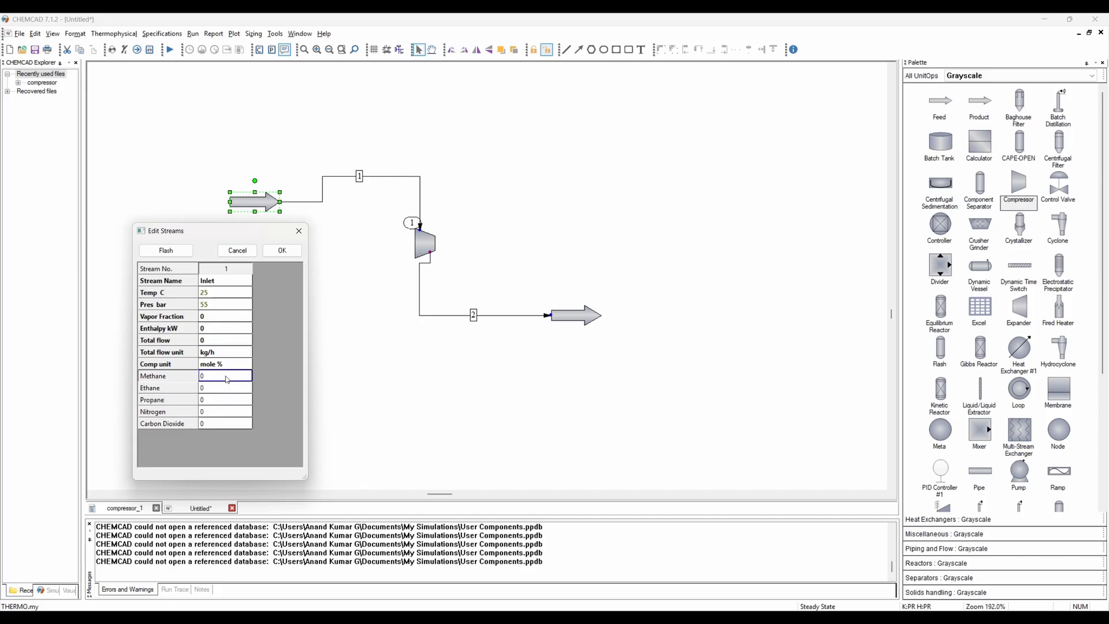
pyautogui.write('92')
pyautogui.press('Return')
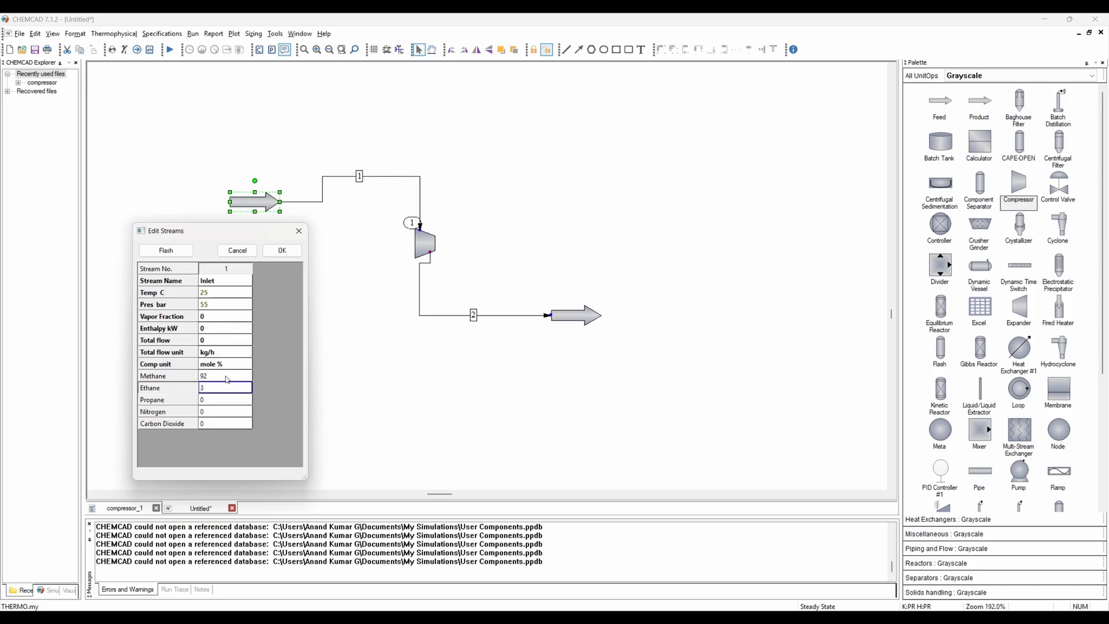
pyautogui.press('Return')
pyautogui.write('2')
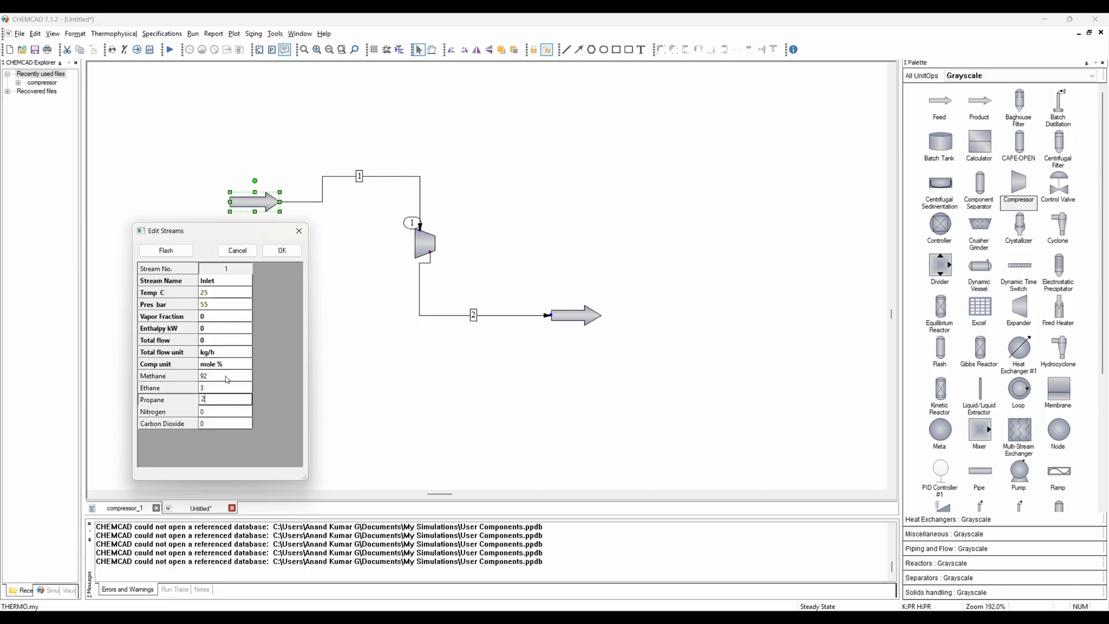
pyautogui.press('Return')
pyautogui.write('2.5')
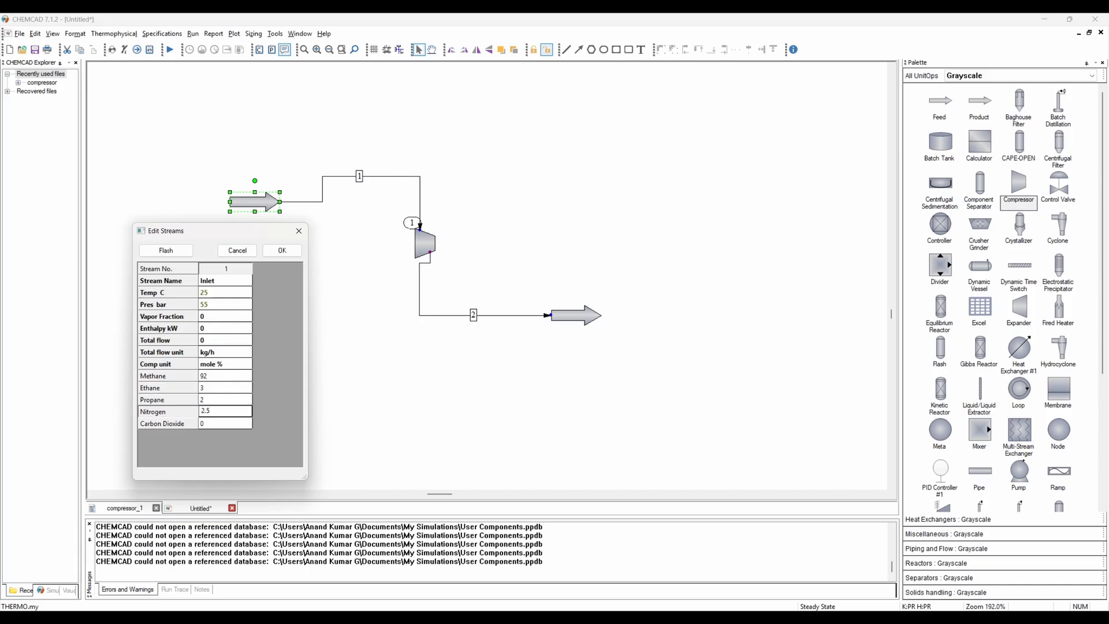
pyautogui.press('Return')
pyautogui.write('0.5')
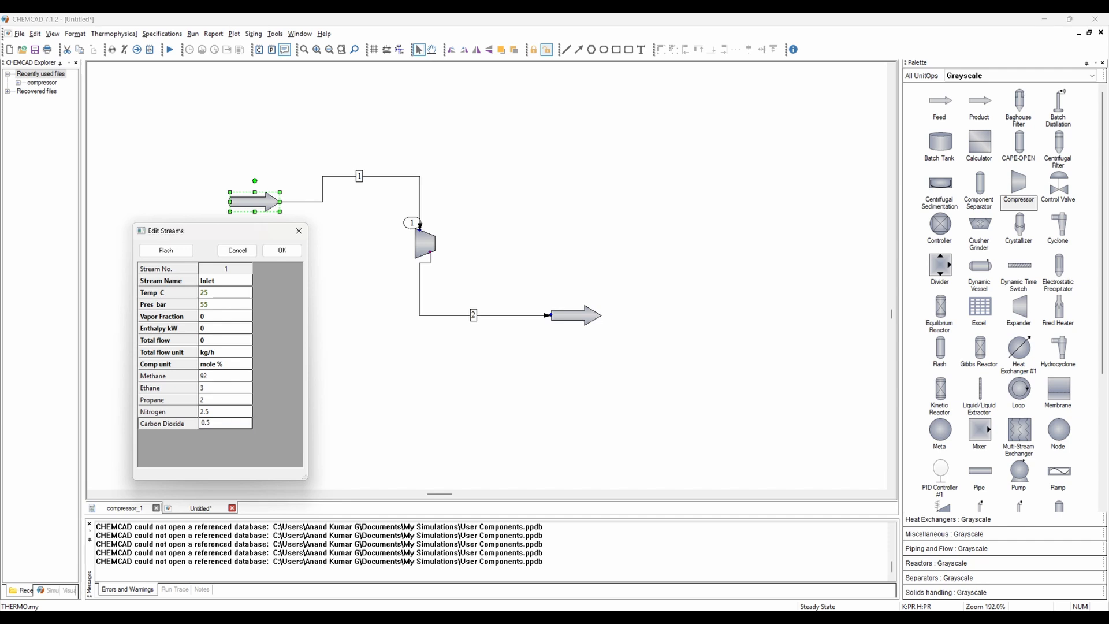
pyautogui.press('Return')
# - Set the inlet total flow to 34312 kg/h and close the stream editor
pyautogui.click(221, 354)
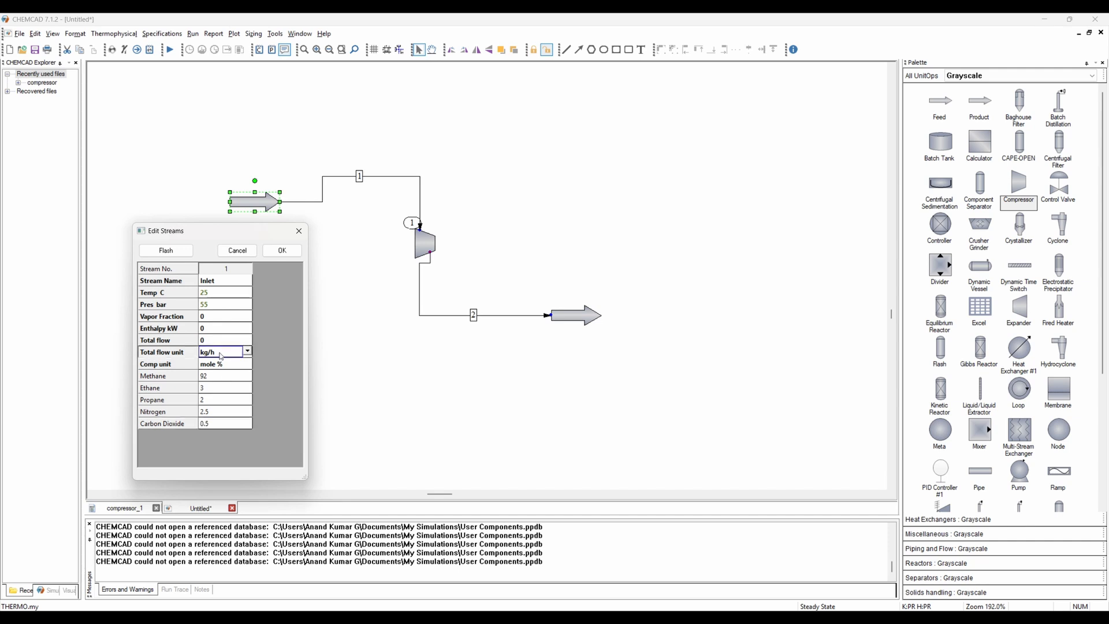
pyautogui.click(219, 344)
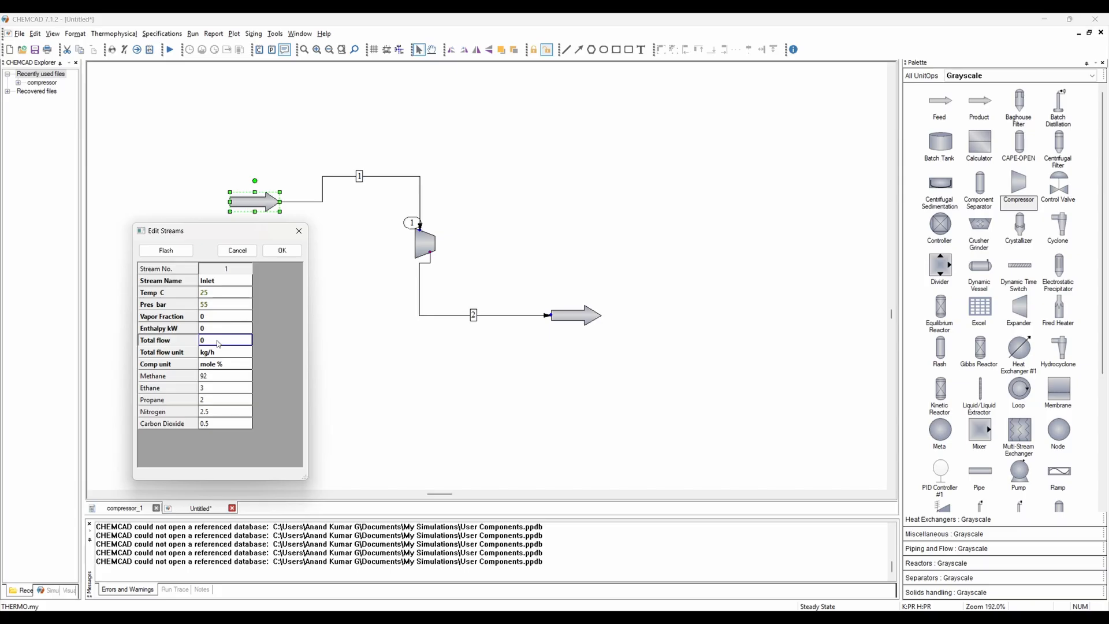
pyautogui.write('34312')
pyautogui.click(280, 253)
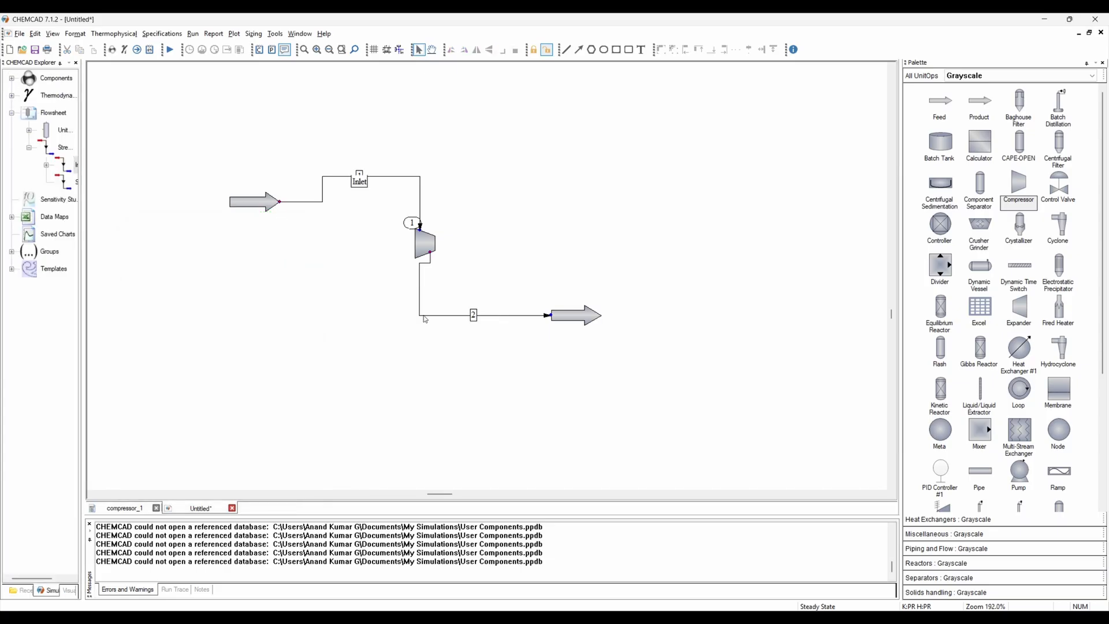
# - Open the product stream's properties and name the stream Outlet
pyautogui.doubleClick(567, 318)
pyautogui.click(240, 282)
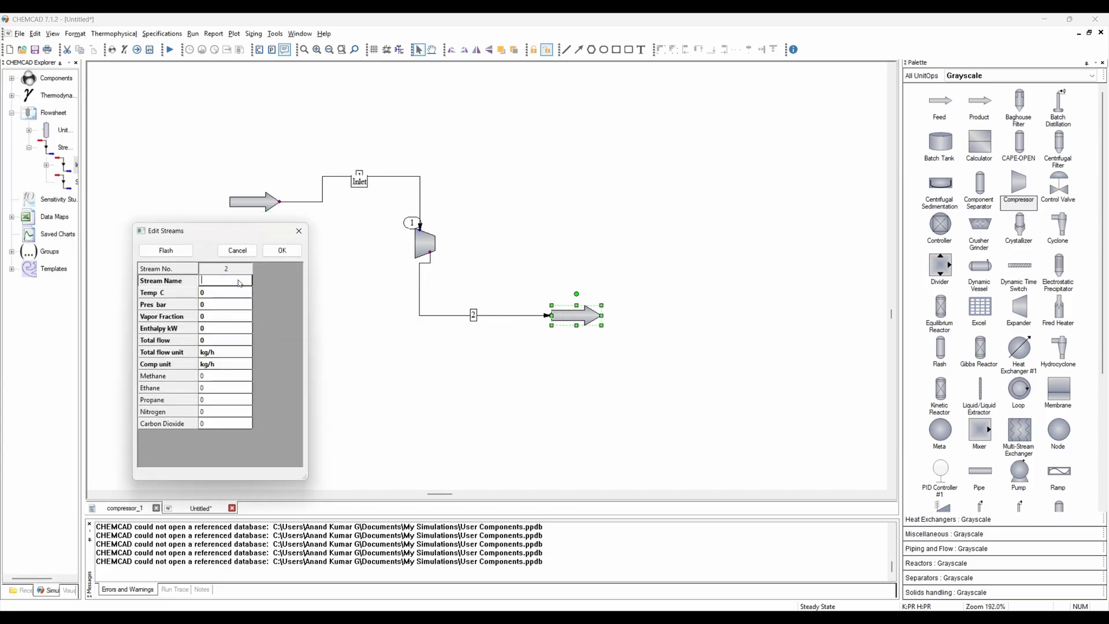
pyautogui.write('Outlet')
pyautogui.click(282, 250)
pyautogui.click(311, 263)
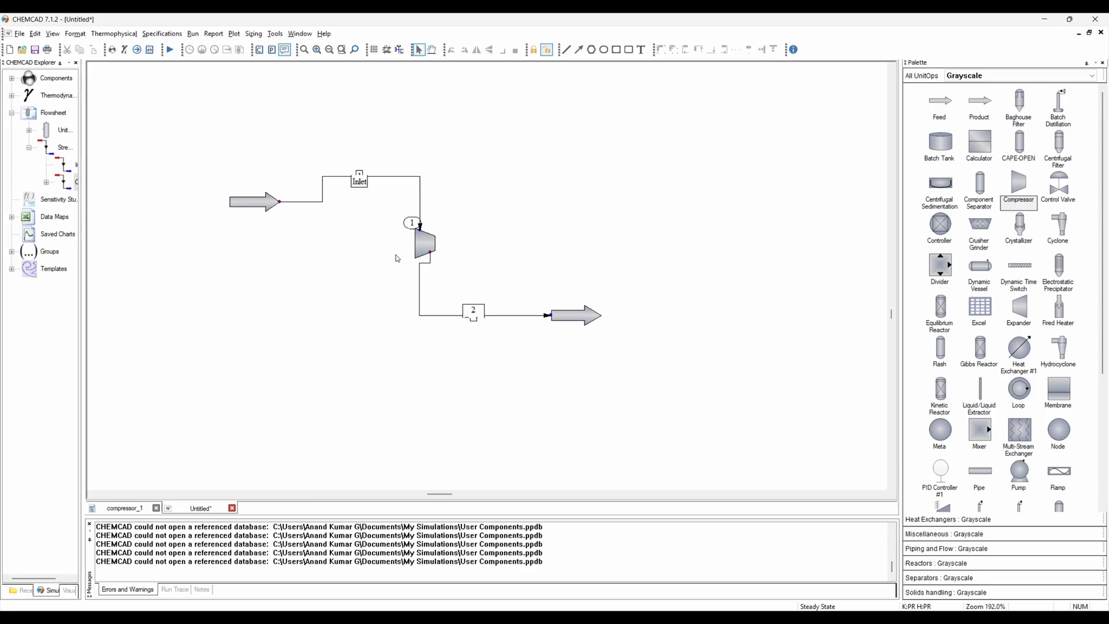
# - Set the compressor to specify Pout/Pin and efficiency, using the Polytropic model type
pyautogui.doubleClick(420, 240)
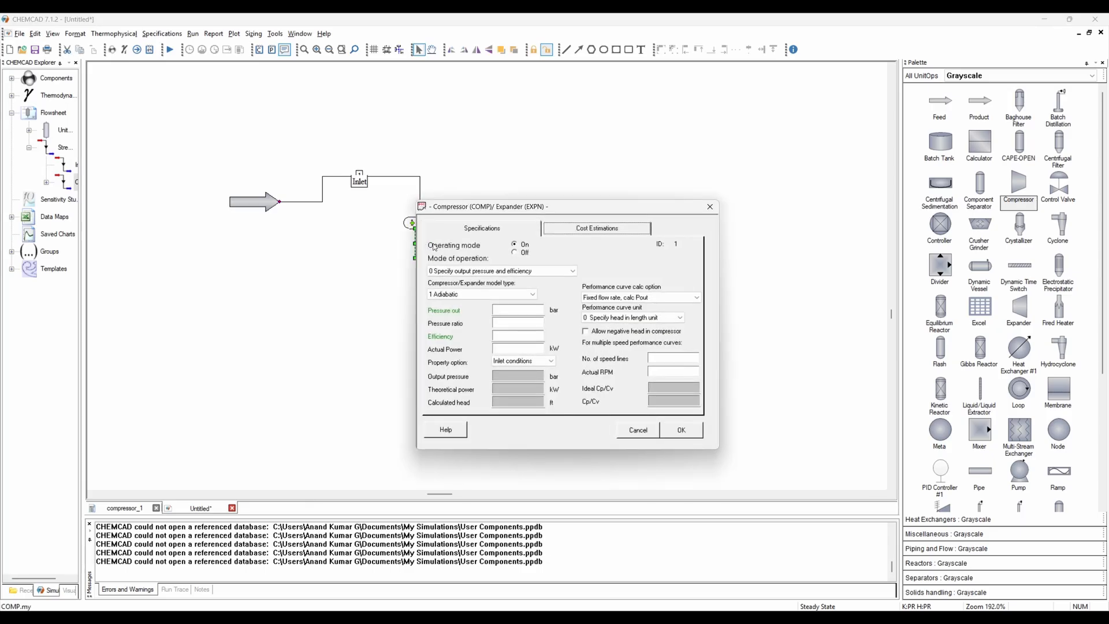
pyautogui.moveTo(496, 210); pyautogui.dragTo(572, 128)
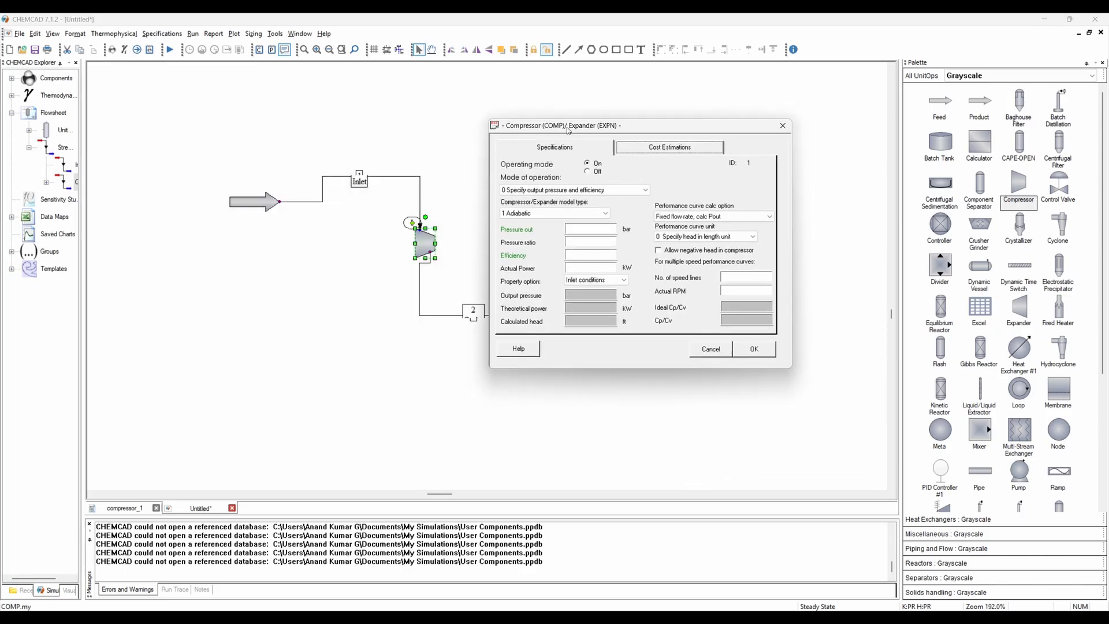
pyautogui.click(543, 191)
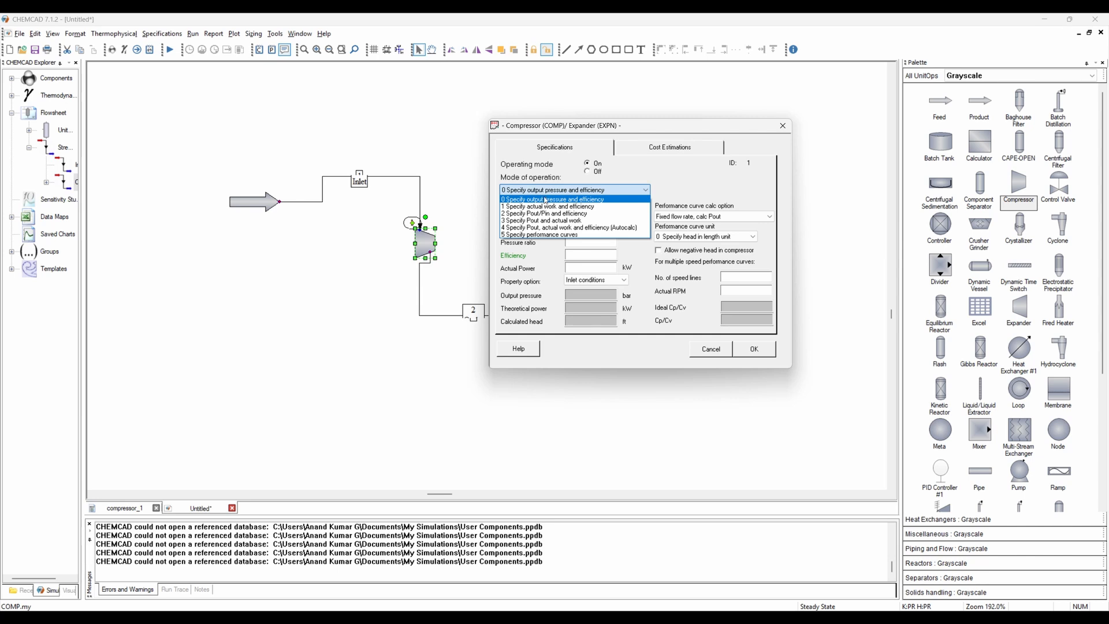
pyautogui.click(578, 214)
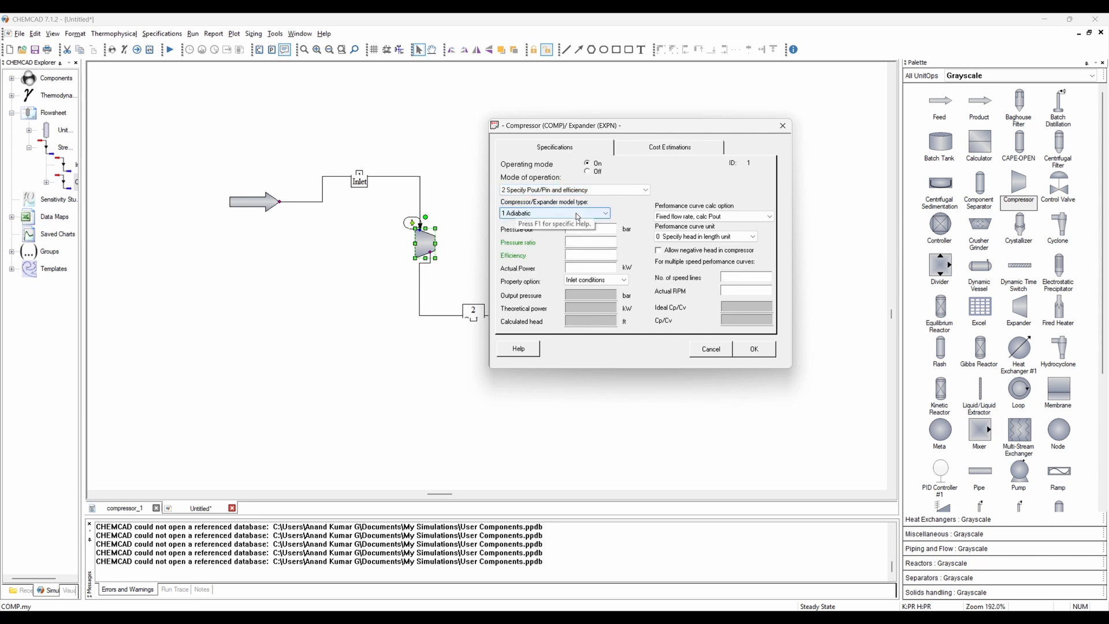
pyautogui.click(578, 214)
pyautogui.click(534, 231)
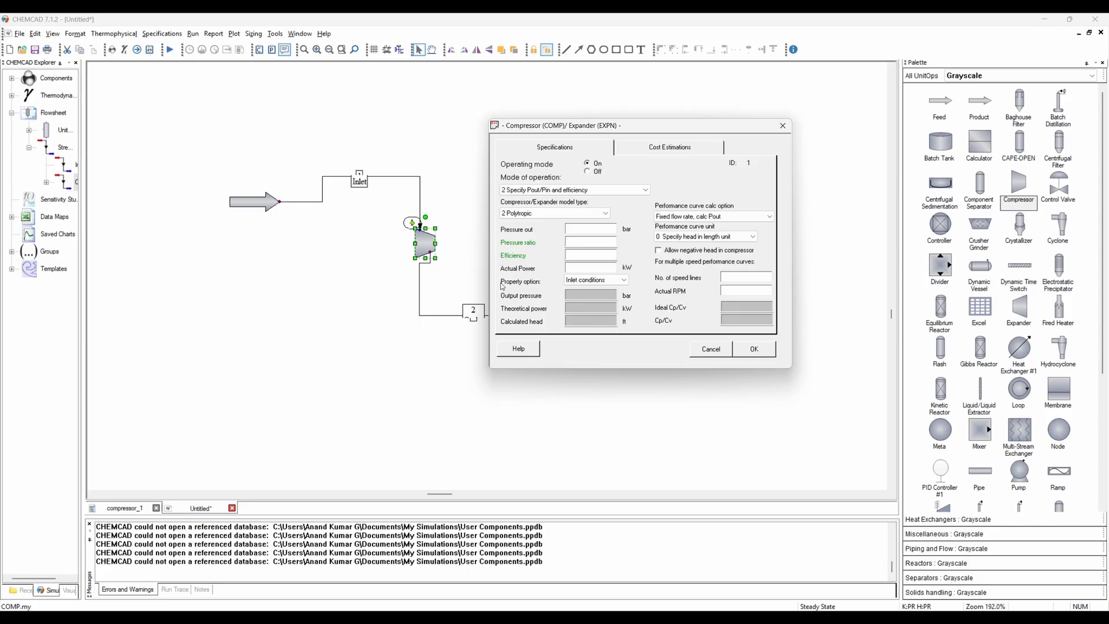
# - Set the compressor pressure ratio to 1.5 and efficiency to 0.76, then apply the settings
pyautogui.click(576, 241)
pyautogui.write('1.5')
pyautogui.press('Tab')
pyautogui.write('0.7')
pyautogui.click(745, 350)
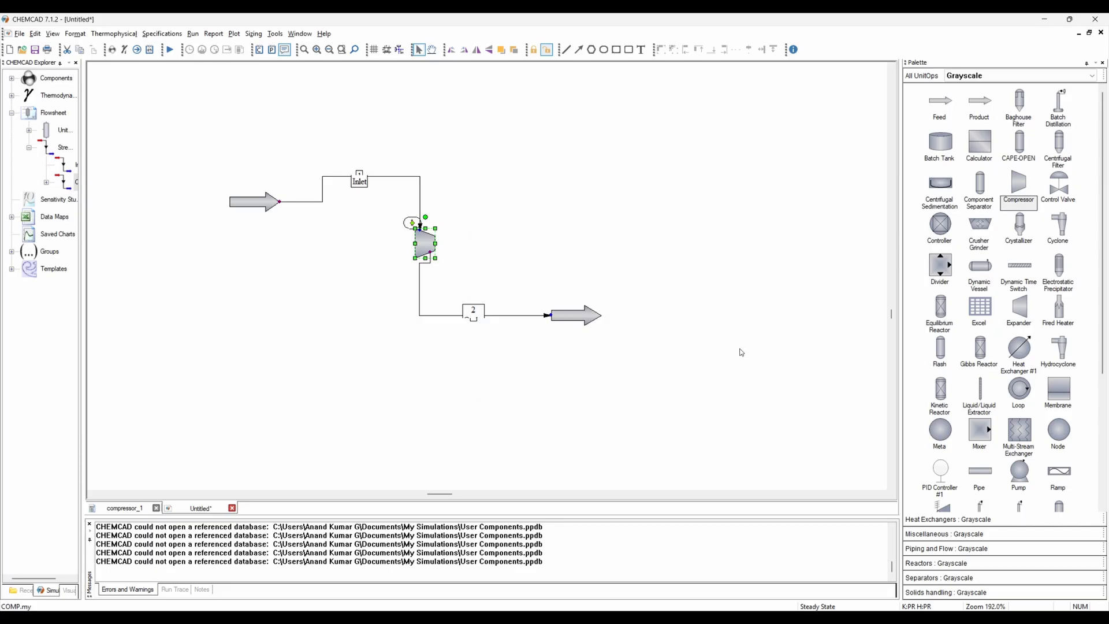
# - Run the entire flowsheet simulation
pyautogui.click(550, 366)
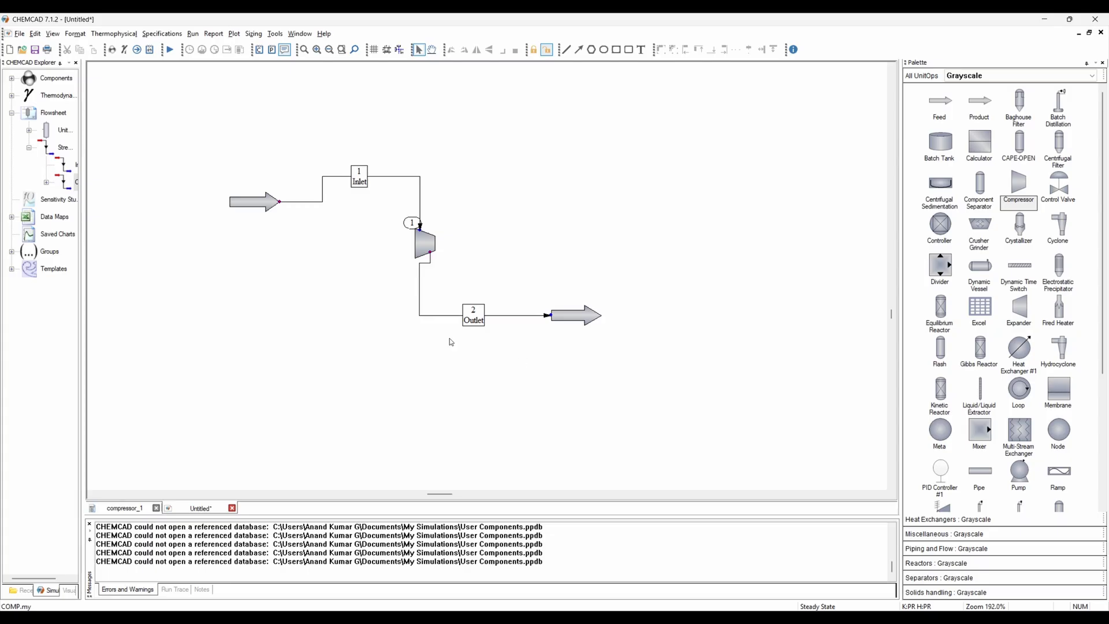
pyautogui.click(170, 52)
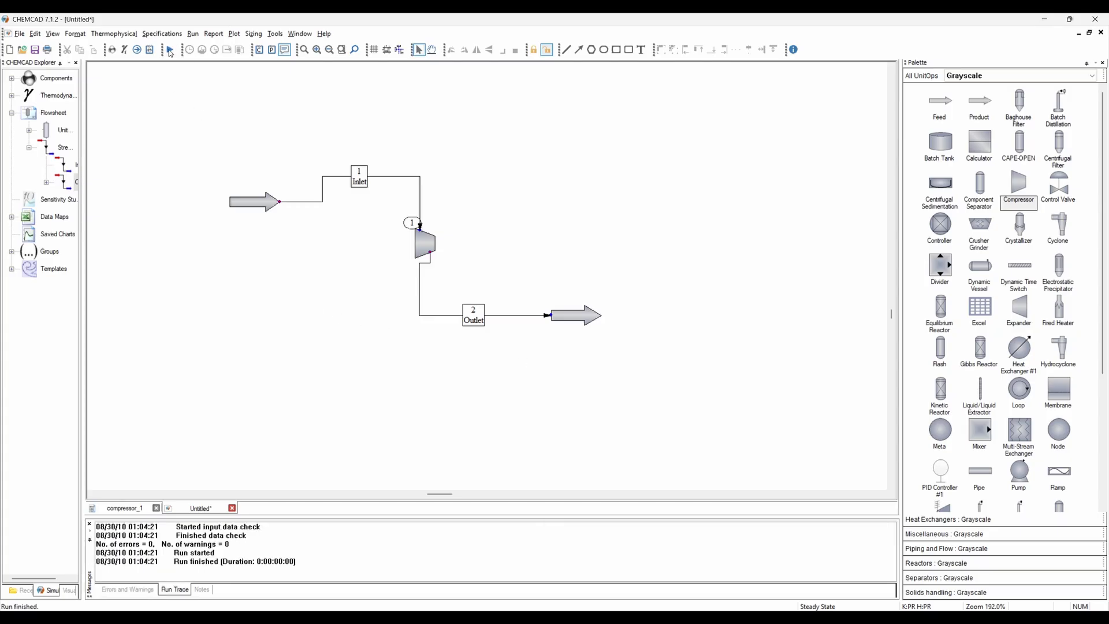
# - Add TP boxes for all streams with display units turned on
pyautogui.click(73, 35)
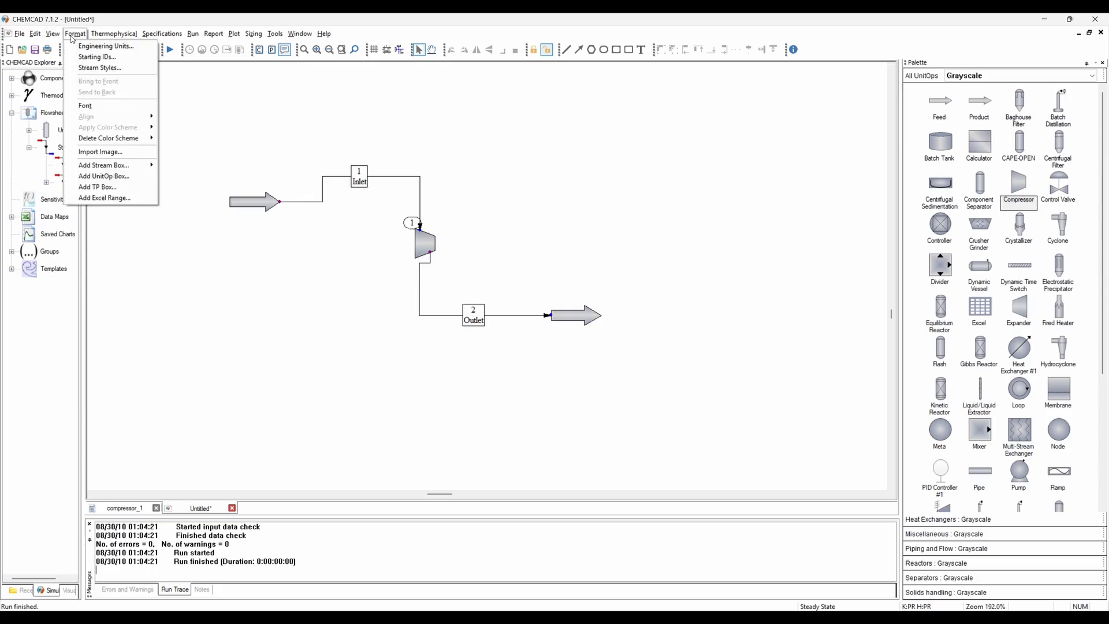
pyautogui.click(118, 188)
pyautogui.click(439, 288)
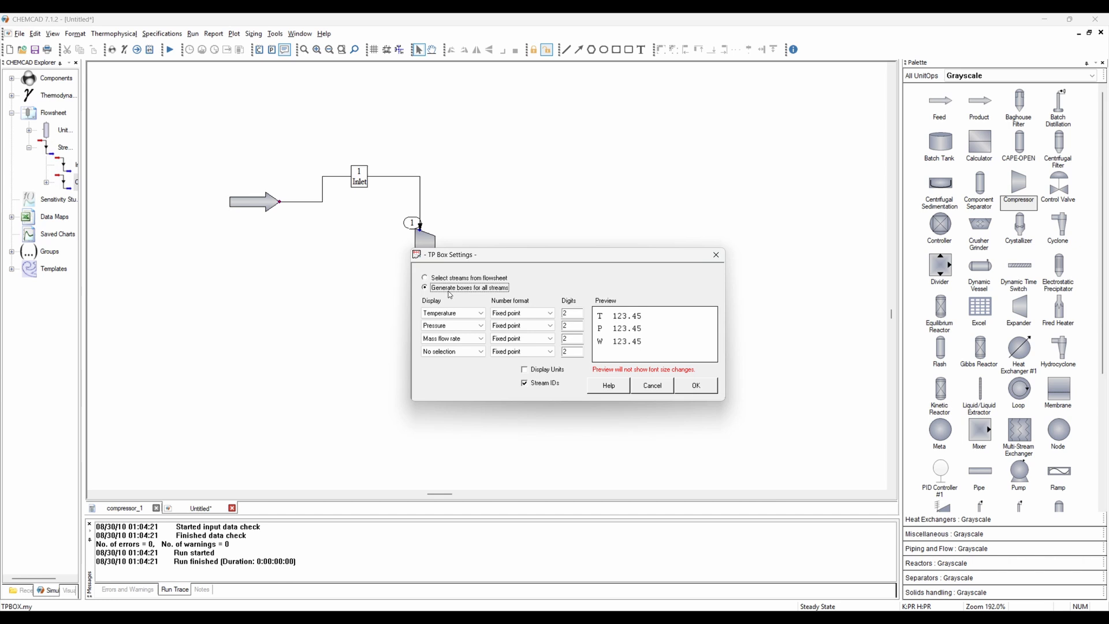
pyautogui.click(525, 370)
pyautogui.click(708, 388)
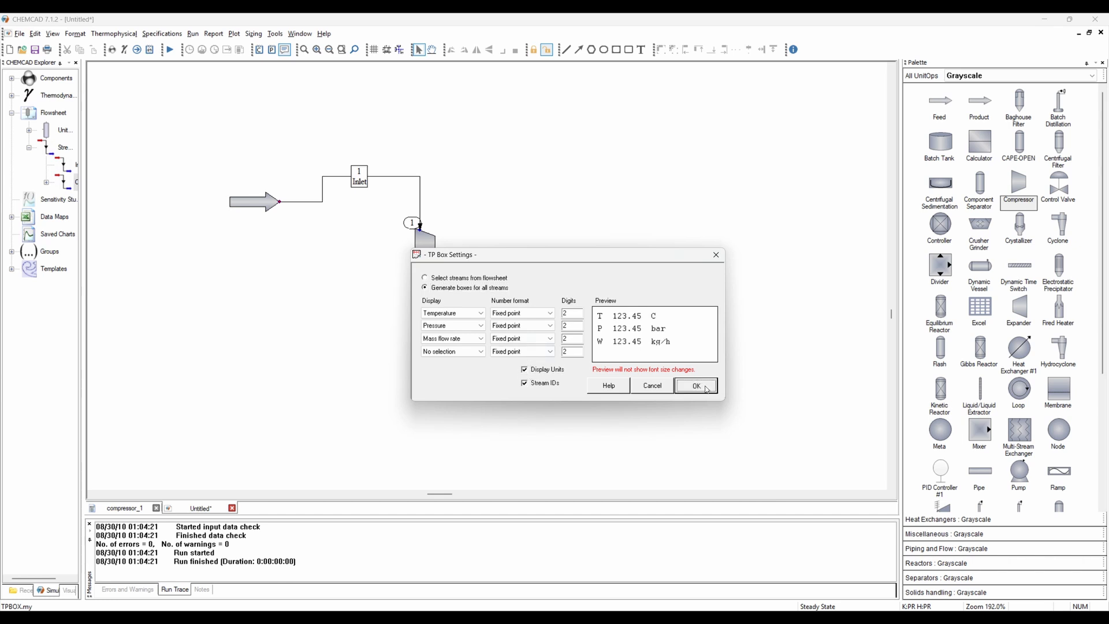
pyautogui.click(708, 390)
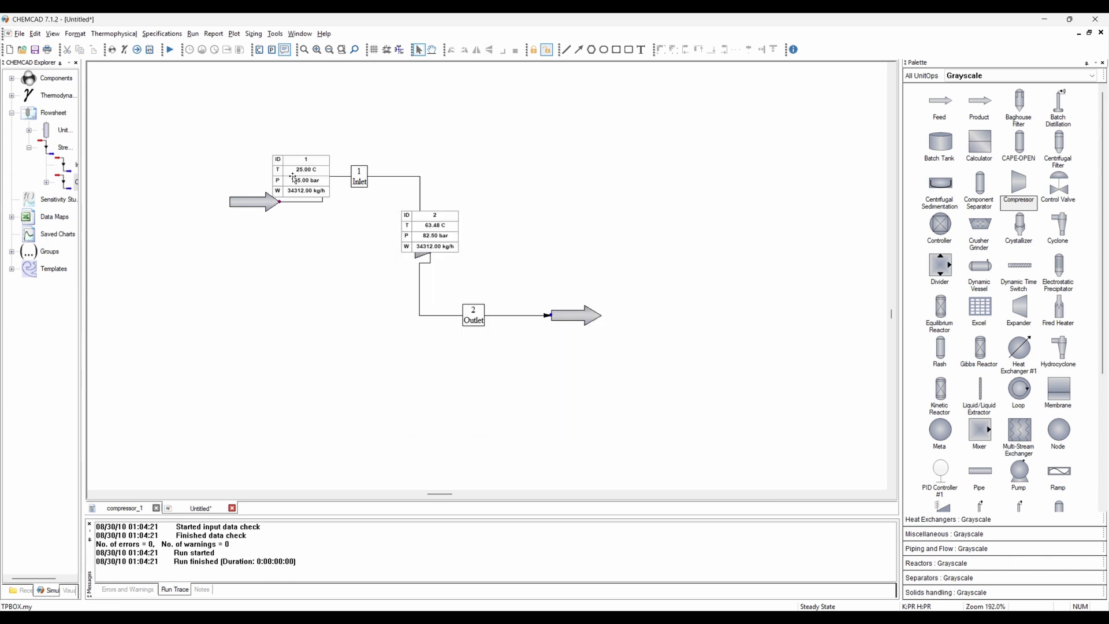
# - Reposition the two TP boxes next to the inlet and outlet streams
pyautogui.moveTo(294, 175); pyautogui.dragTo(250, 163)
pyautogui.click(305, 270)
pyautogui.click(439, 237)
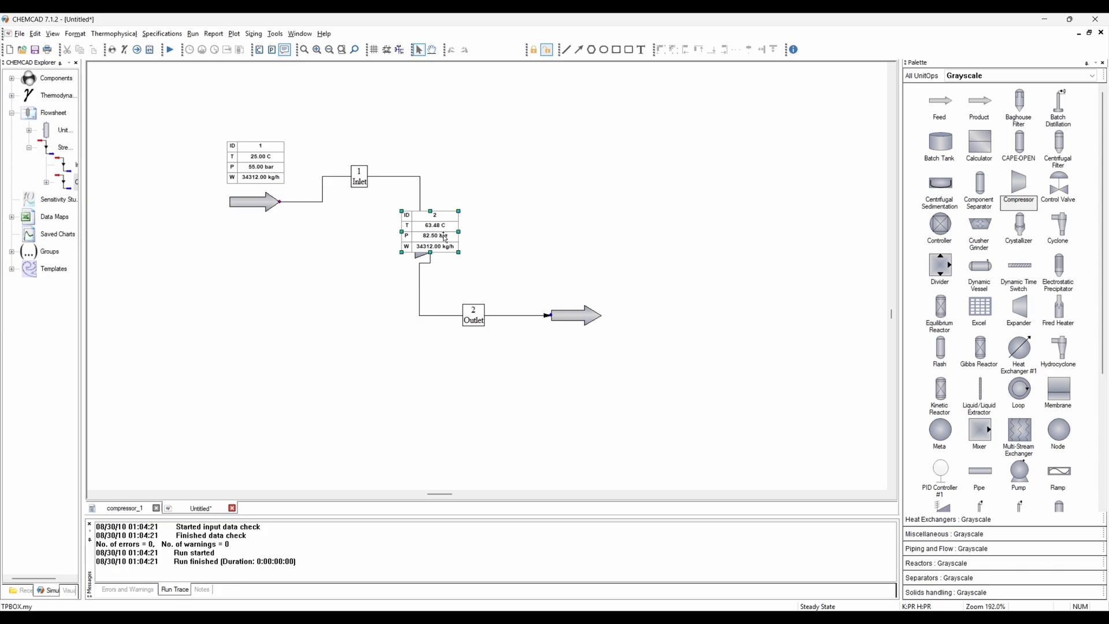
pyautogui.moveTo(586, 280); pyautogui.dragTo(582, 283)
pyautogui.click(670, 368)
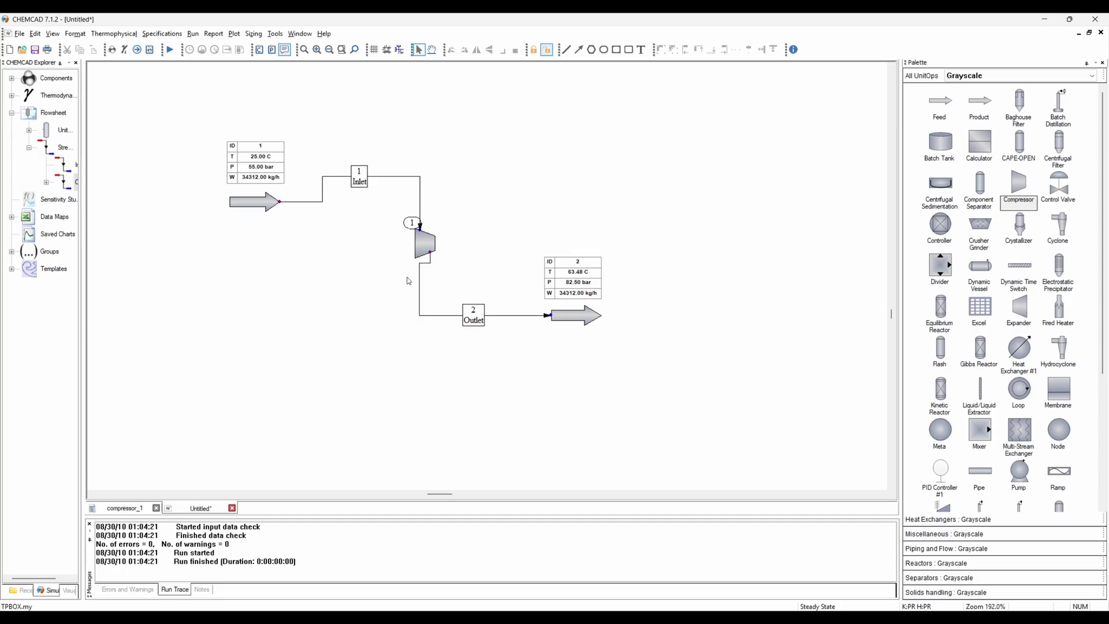
# - Open the compressor's specifications to review its calculated results
pyautogui.click(421, 242)
pyautogui.doubleClick(423, 243)
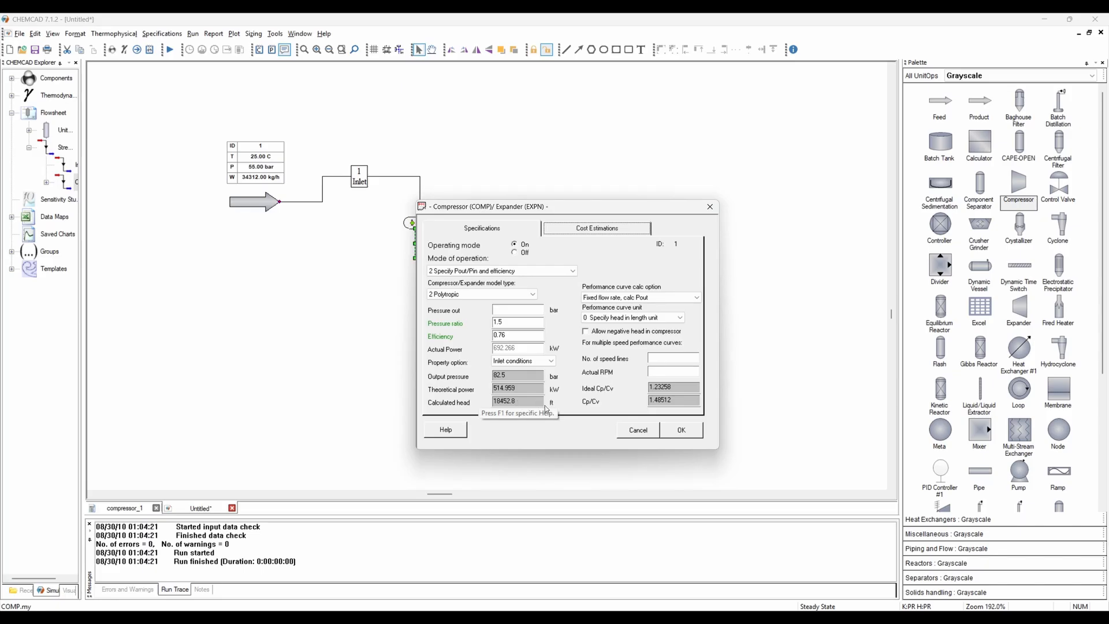
pyautogui.click(681, 430)
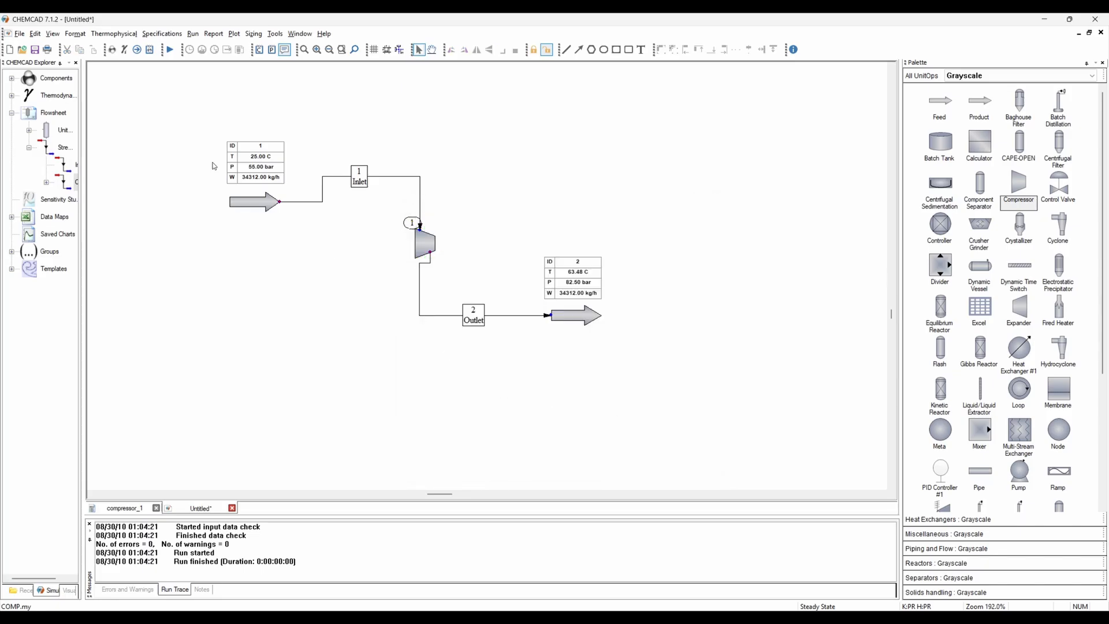
# - Change the engineering length unit to m and recheck the compressor's calculated head
pyautogui.click(75, 33)
pyautogui.click(104, 47)
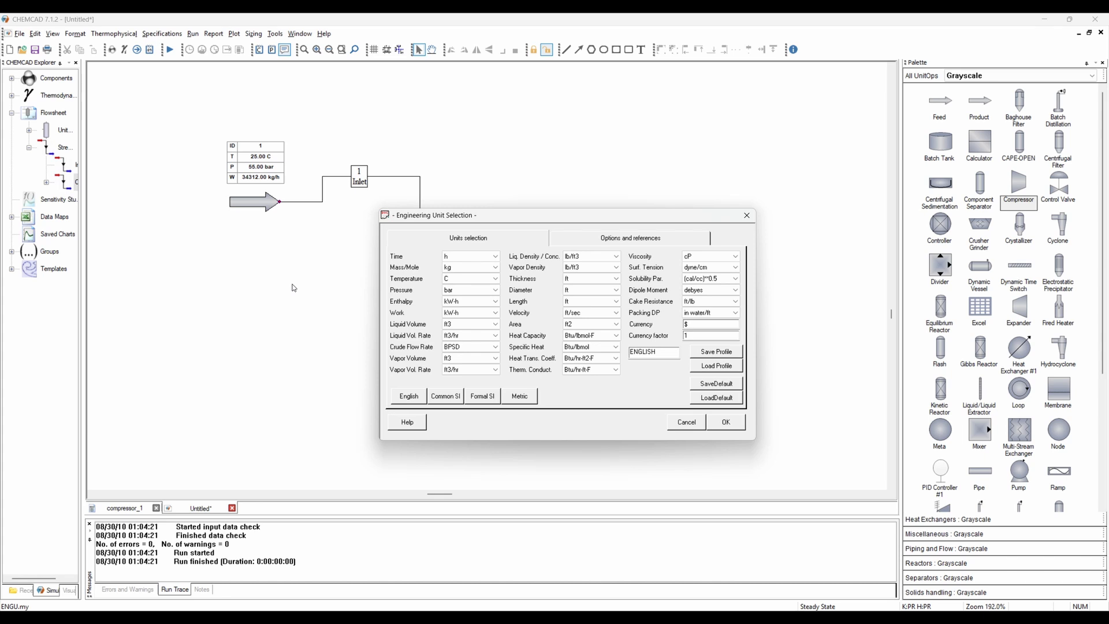
pyautogui.click(585, 303)
pyautogui.click(576, 331)
pyautogui.click(735, 426)
pyautogui.doubleClick(427, 240)
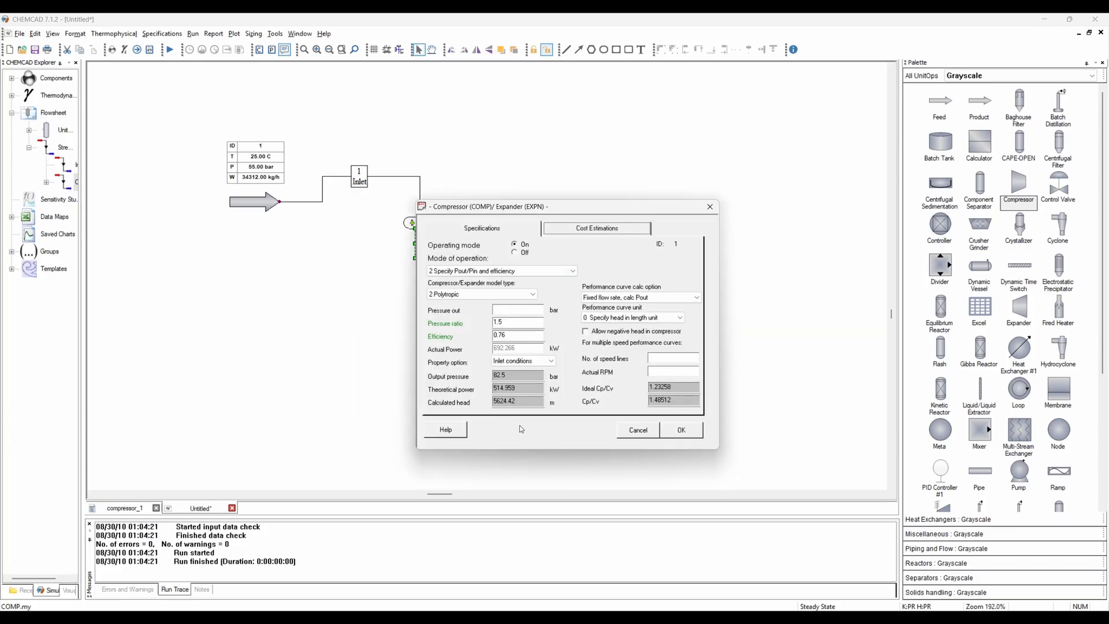
pyautogui.click(682, 430)
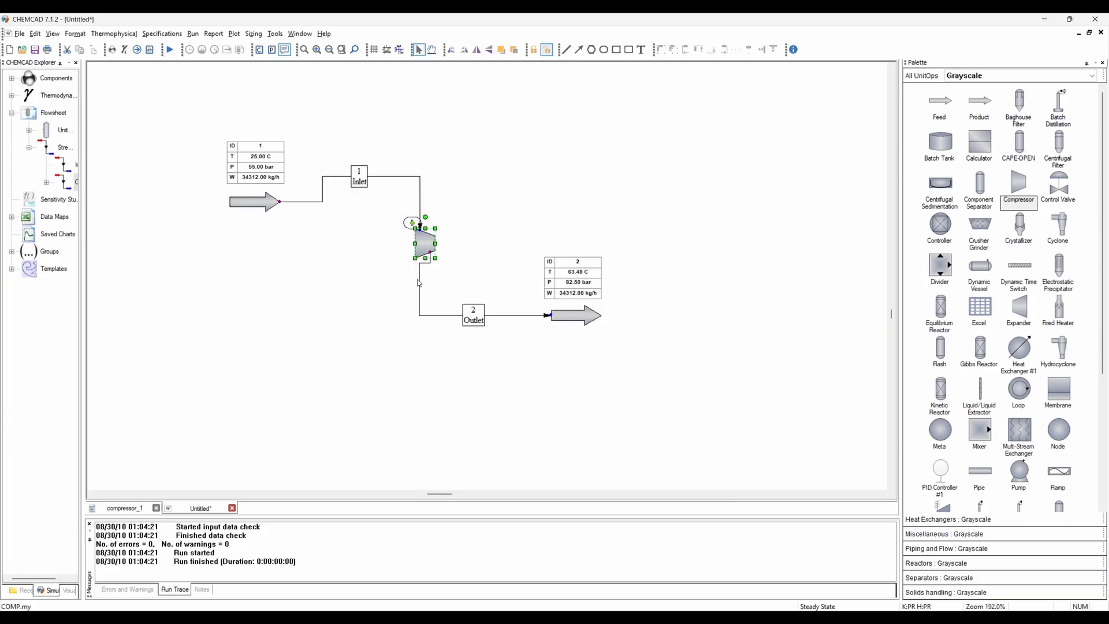
# - Add a UnitOp data box for the compressor and place it beside the compressor
pyautogui.click(73, 34)
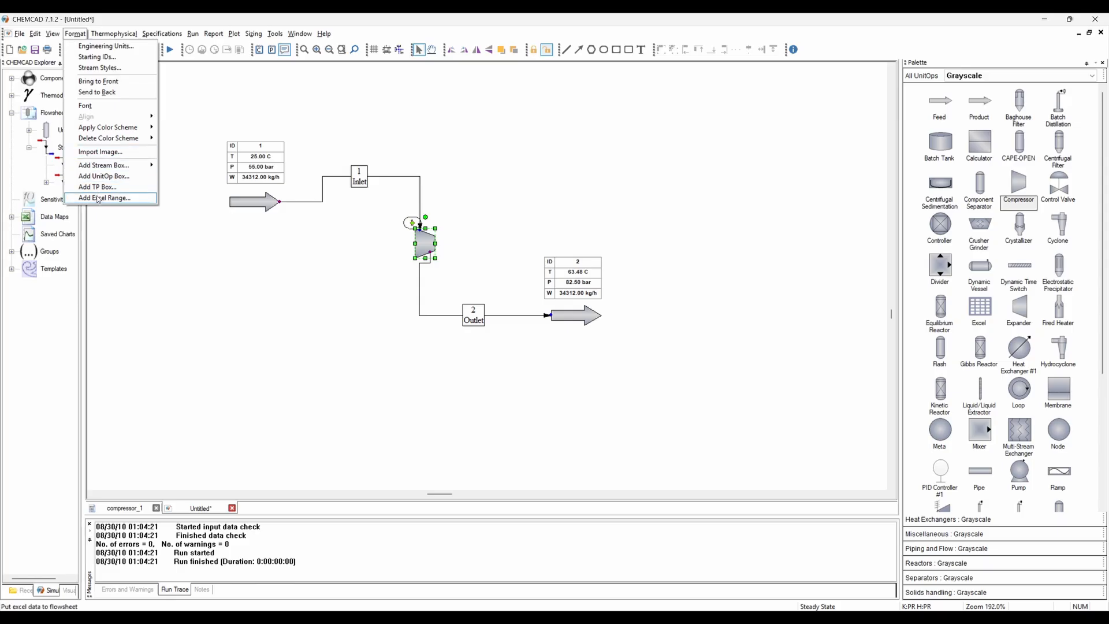
pyautogui.click(98, 175)
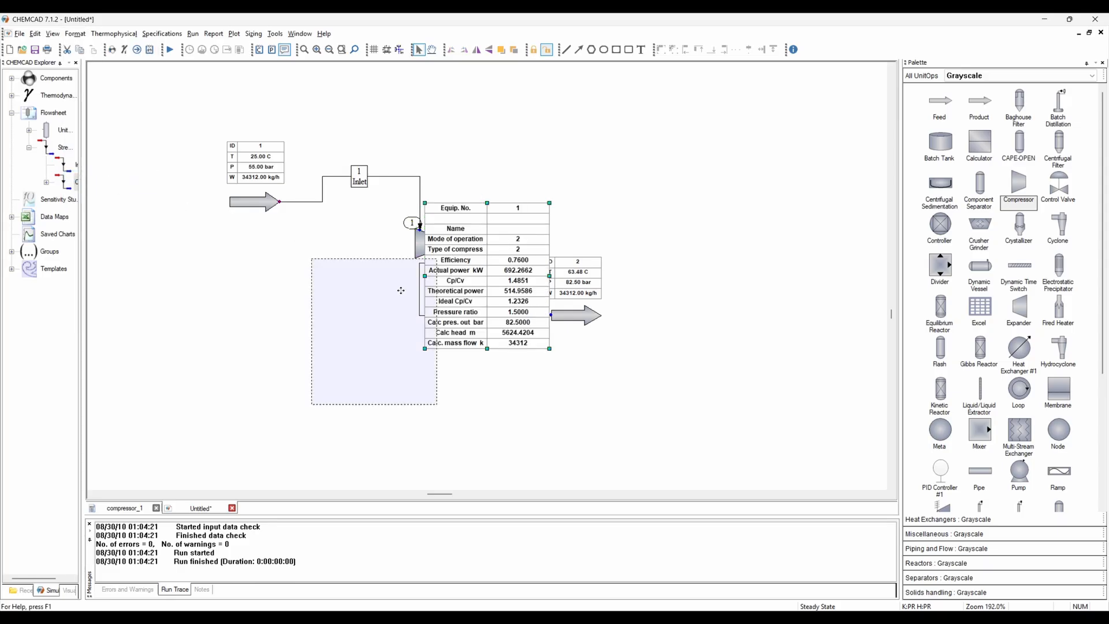
pyautogui.click(374, 291)
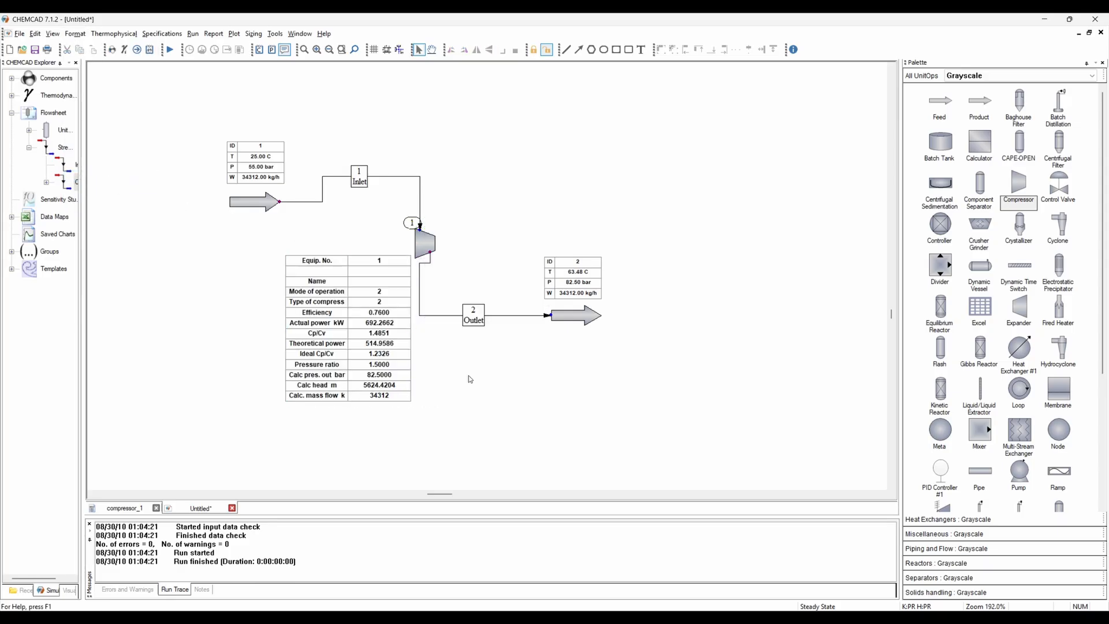